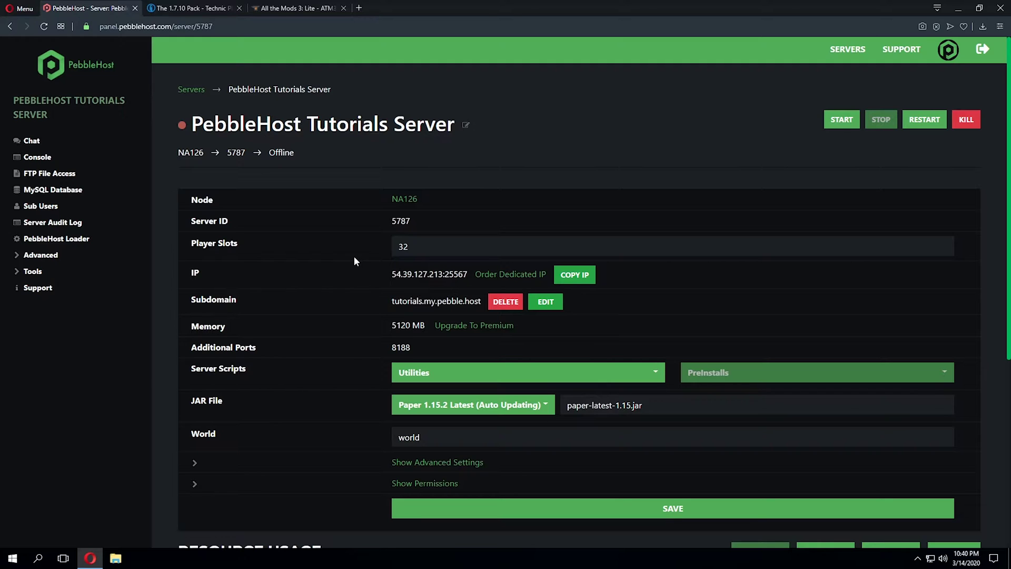
Return to the Technic page for The 1.7.10 Pack (v0.9.8d) and find its Server Download option
key(ctrl+Tab)
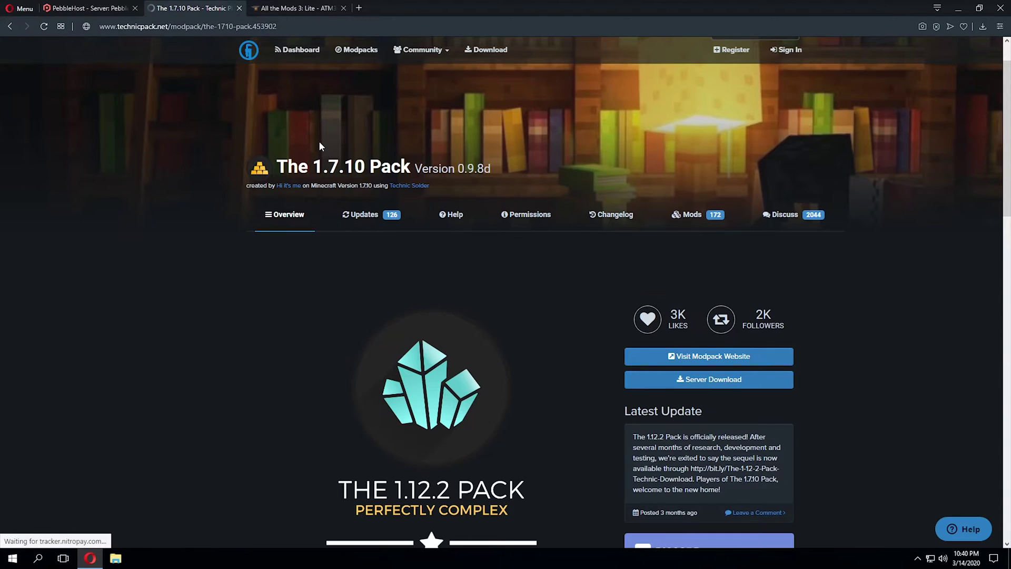
key(ctrl+Tab)
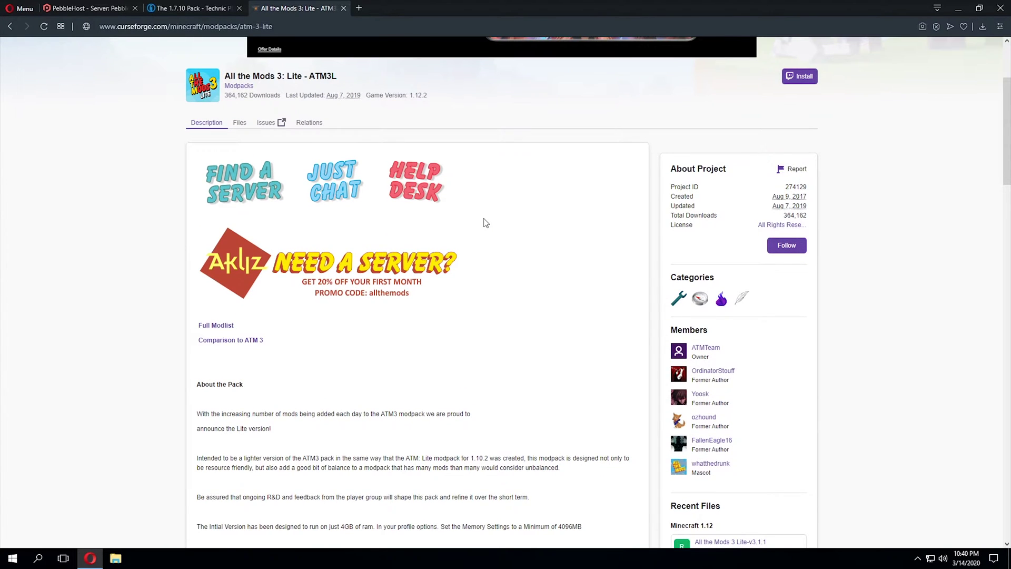
key(ctrl+shift+Tab)
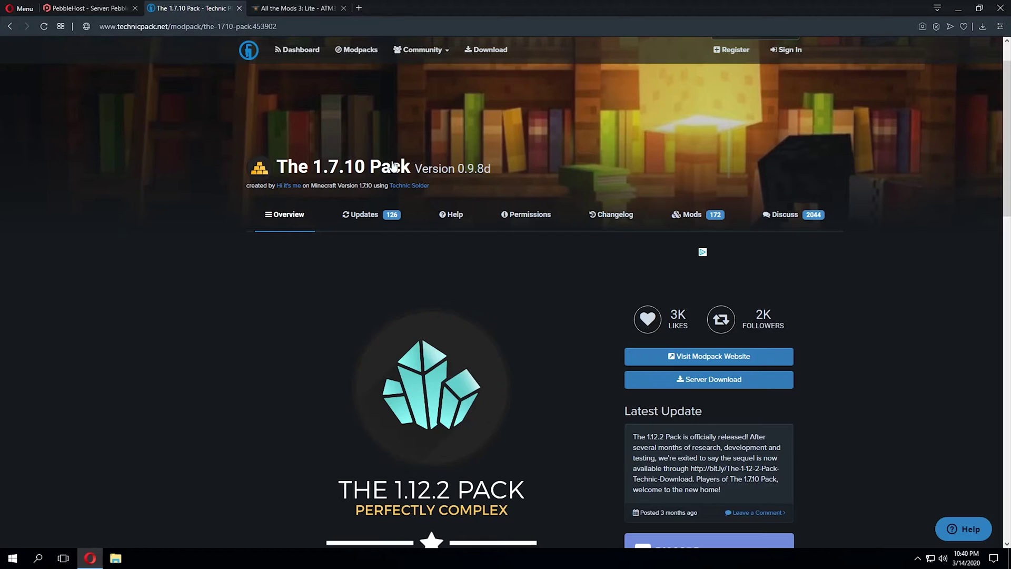
scroll(340, 301, up, 4)
scroll(340, 302, down, 3)
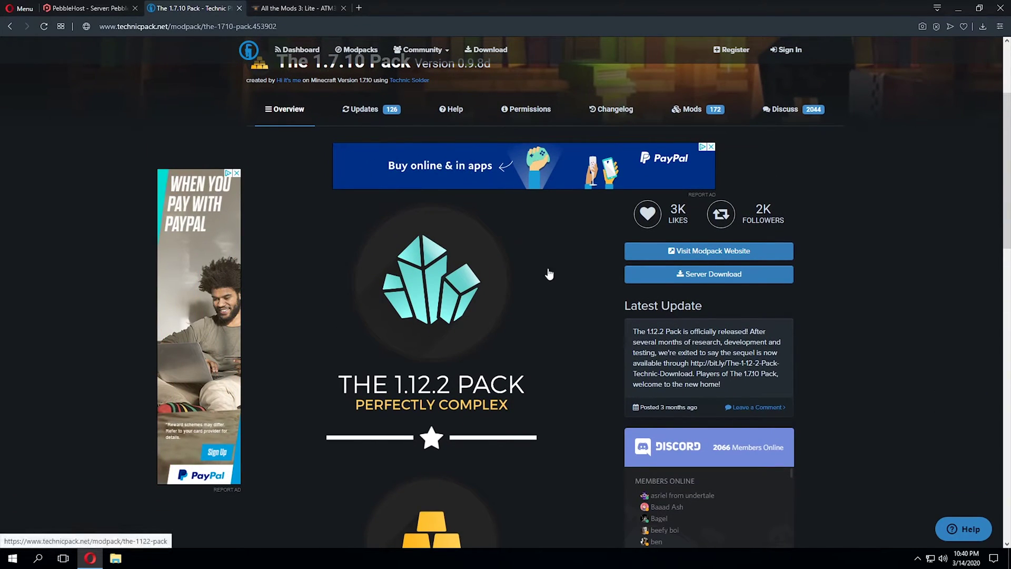
scroll(574, 305, up, 2)
scroll(863, 388, down, 1)
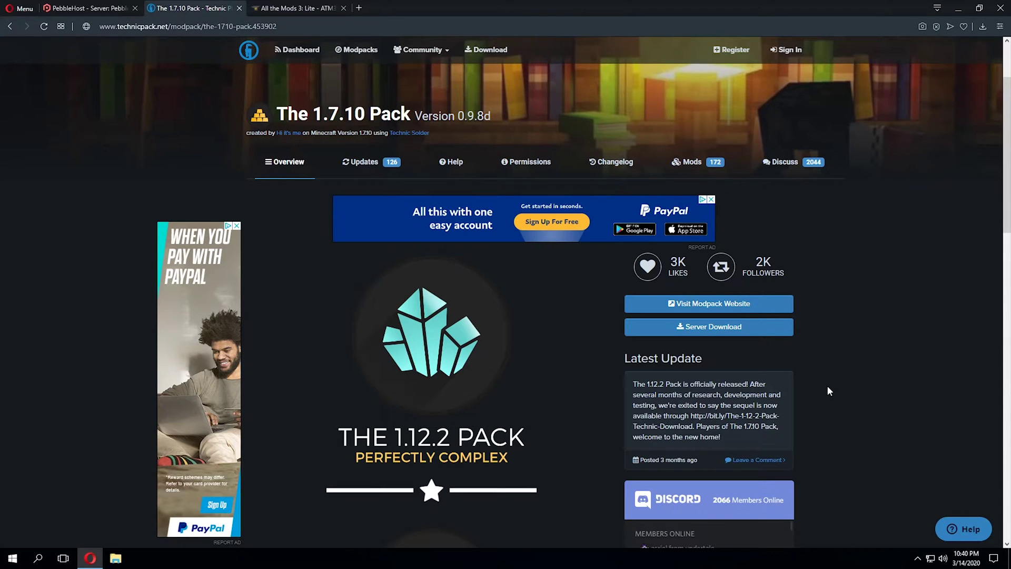
Download The 1.7.10 Pack server files and go to the All the Mods 3: Lite CurseForge page
click(729, 331)
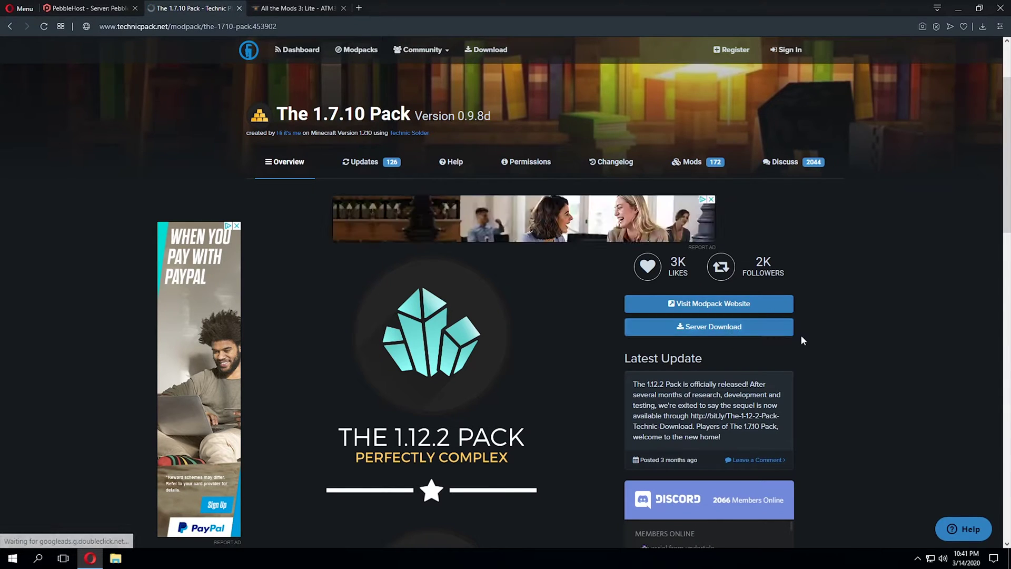
key(ctrl+Tab)
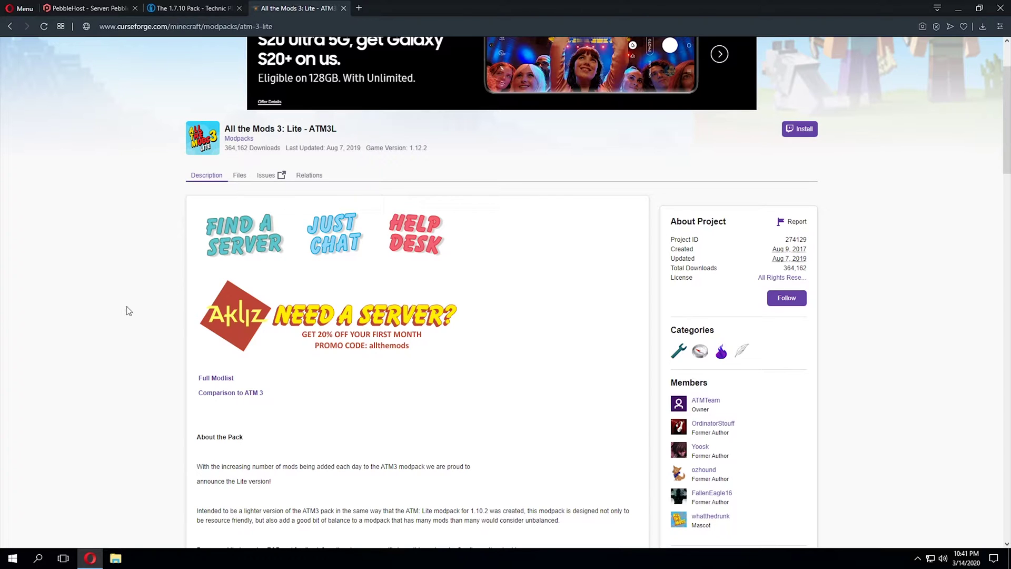
scroll(153, 323, down, 3)
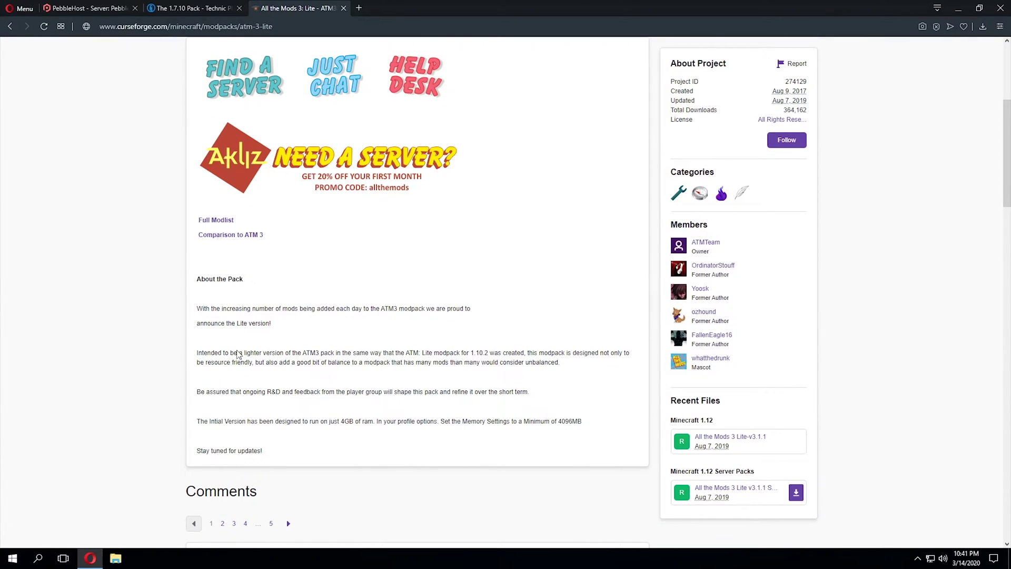
scroll(580, 437, down, 2)
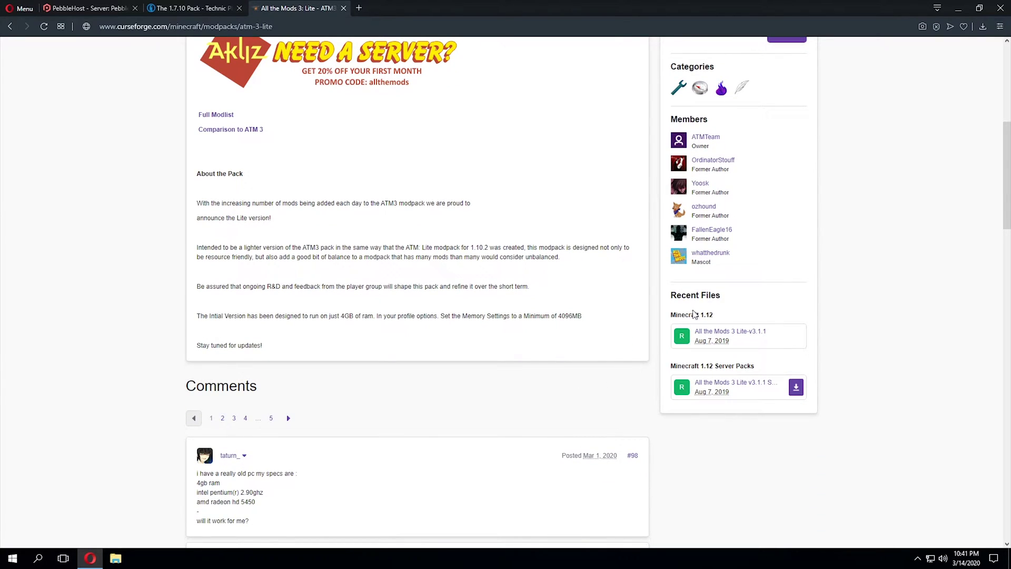
Download the v3.1.1 Server Files from the modpack's Files list
click(726, 370)
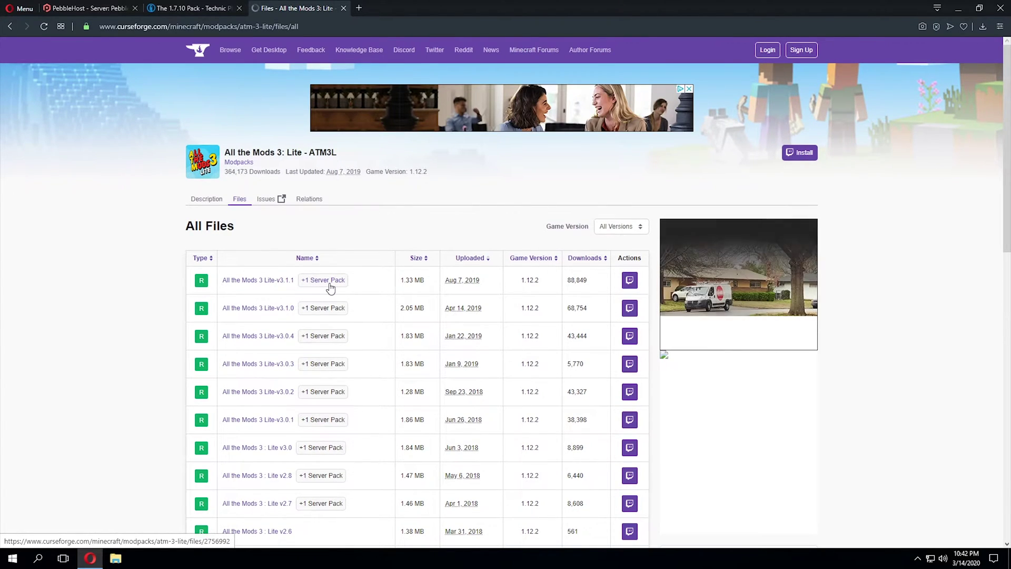
click(331, 286)
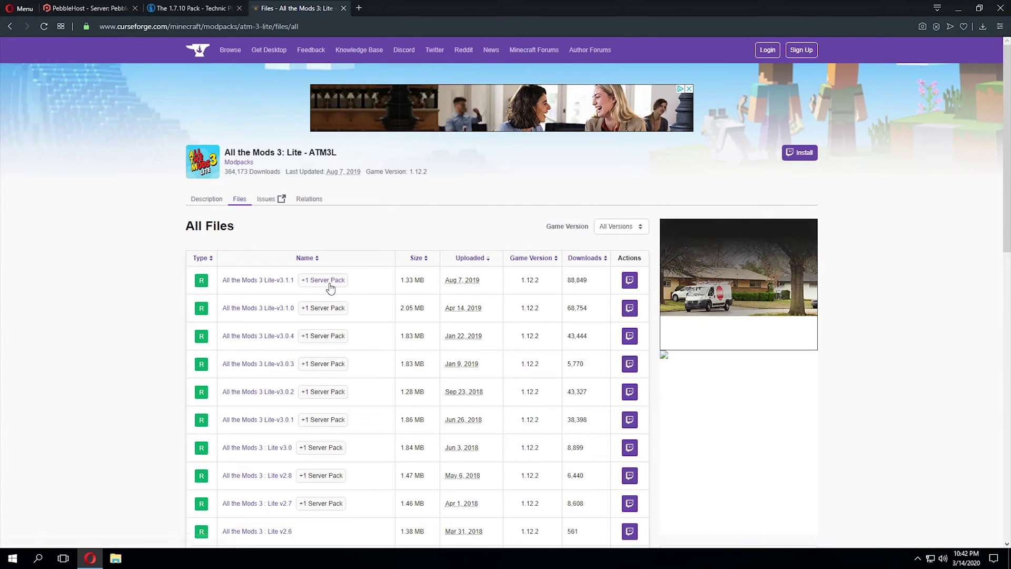
scroll(367, 298, down, 5)
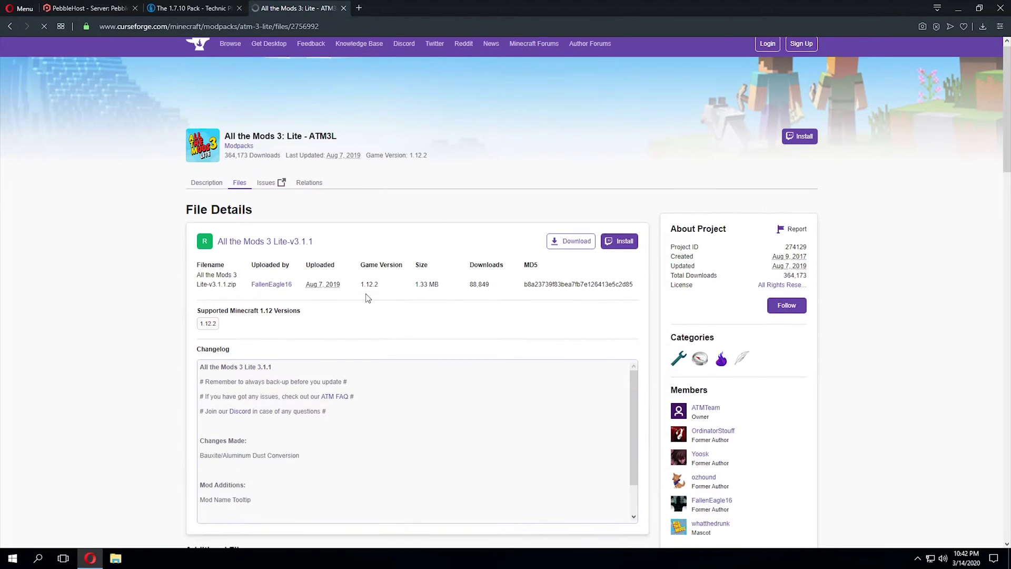
scroll(367, 298, down, 1)
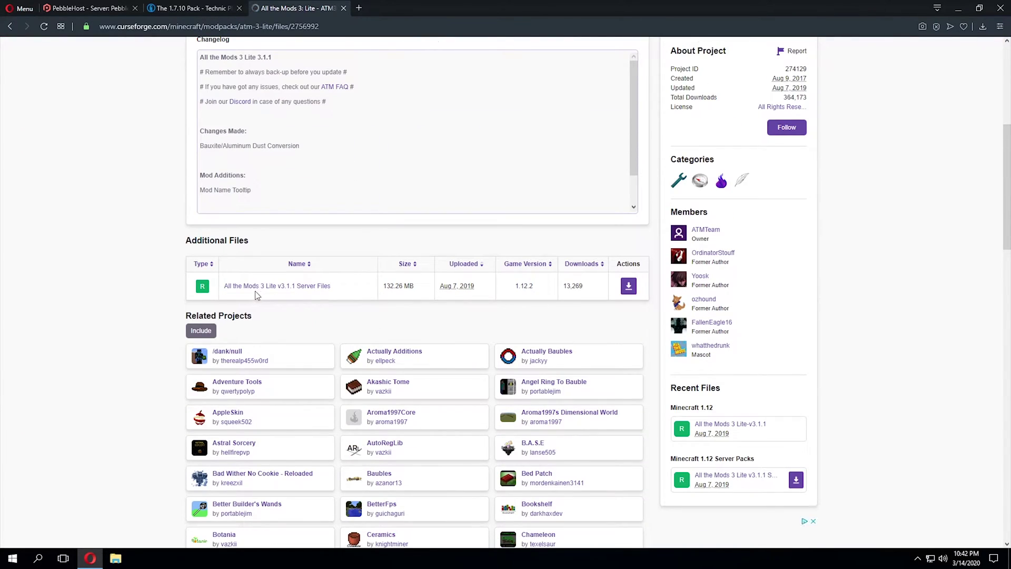
click(335, 289)
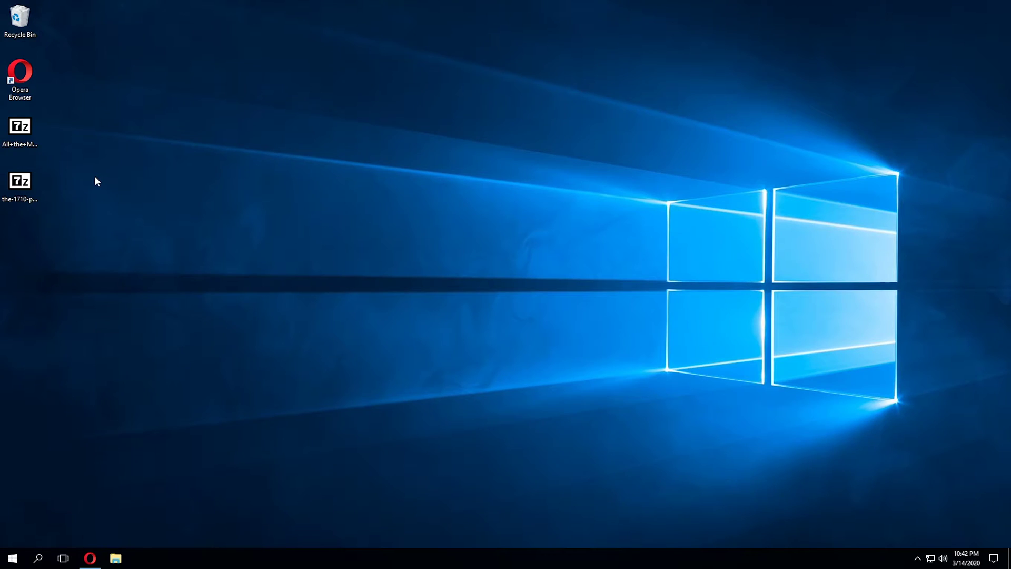
Open both zips in 7-Zip, with the 1.7.10 pack on the left and All the Mods 3 Lite on the right
double_click(18, 128)
drag(507, 153, 660, 153)
double_click(19, 185)
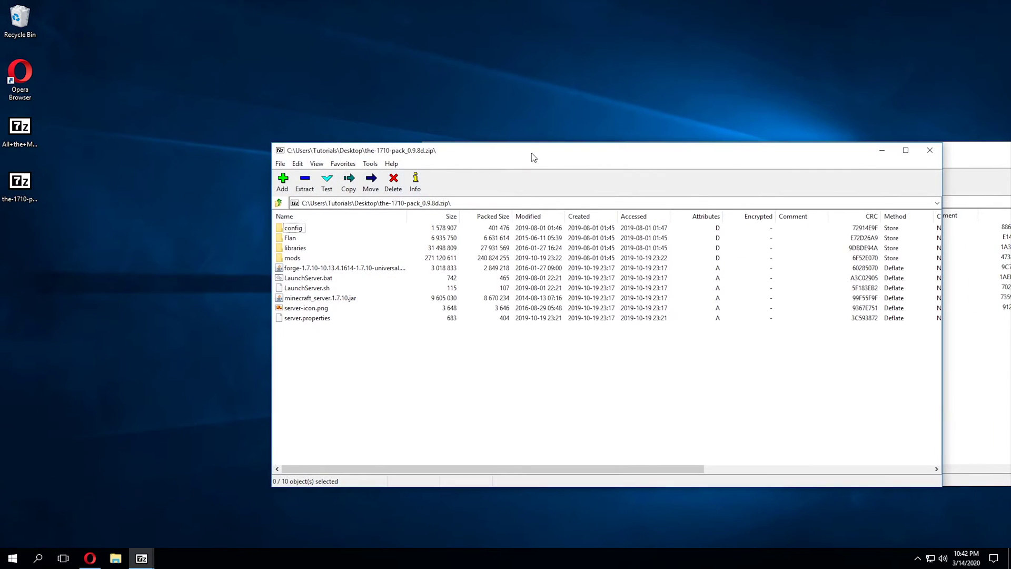
drag(532, 158, 1, 227)
click(662, 232)
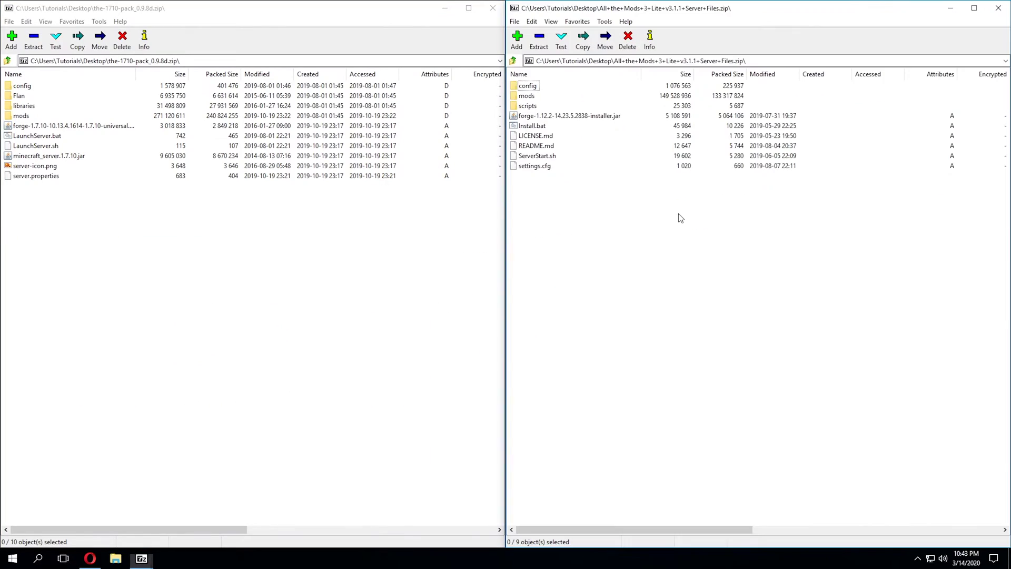
drag(829, 8, 815, 83)
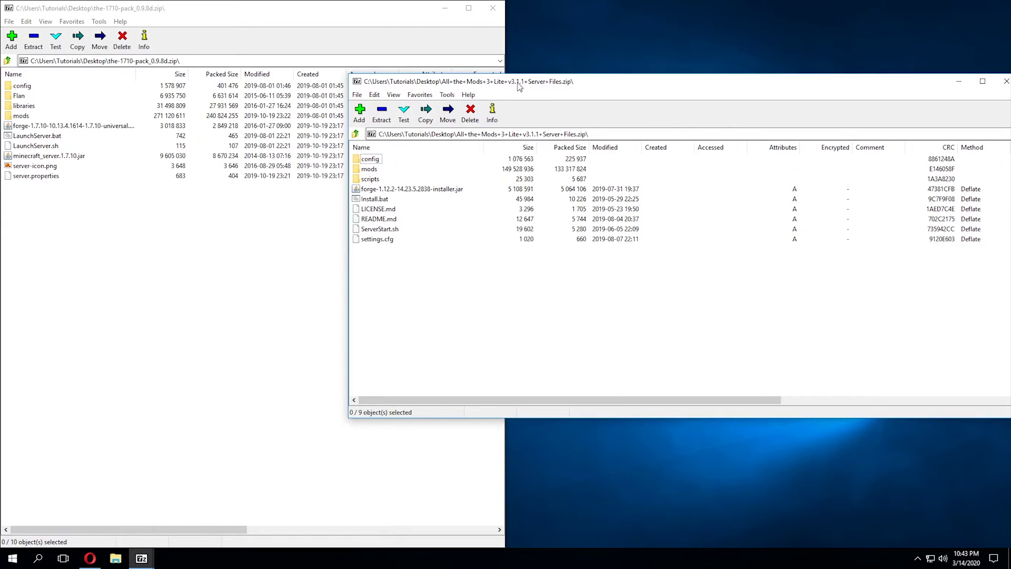
drag(518, 81, 1010, 150)
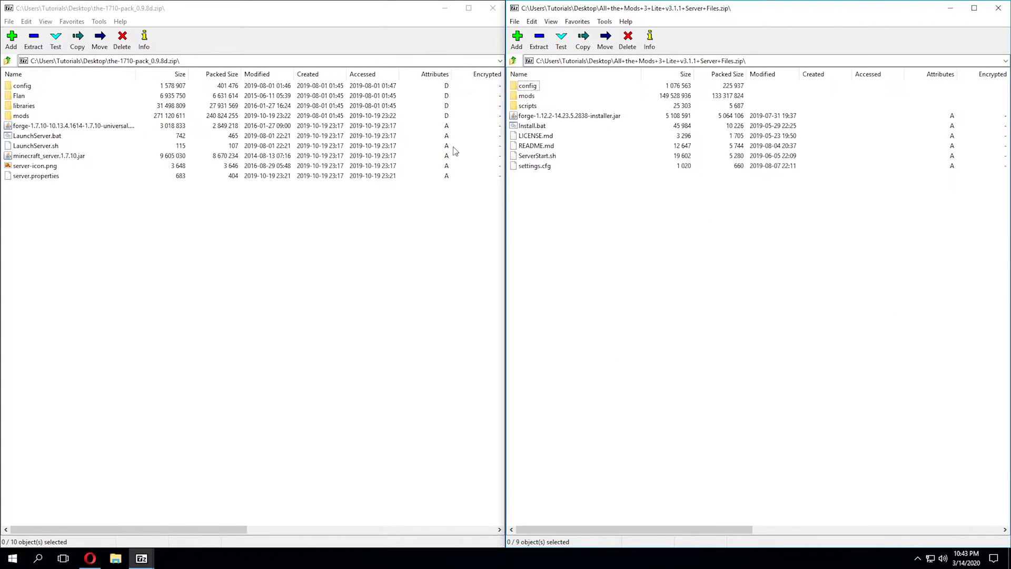
click(110, 215)
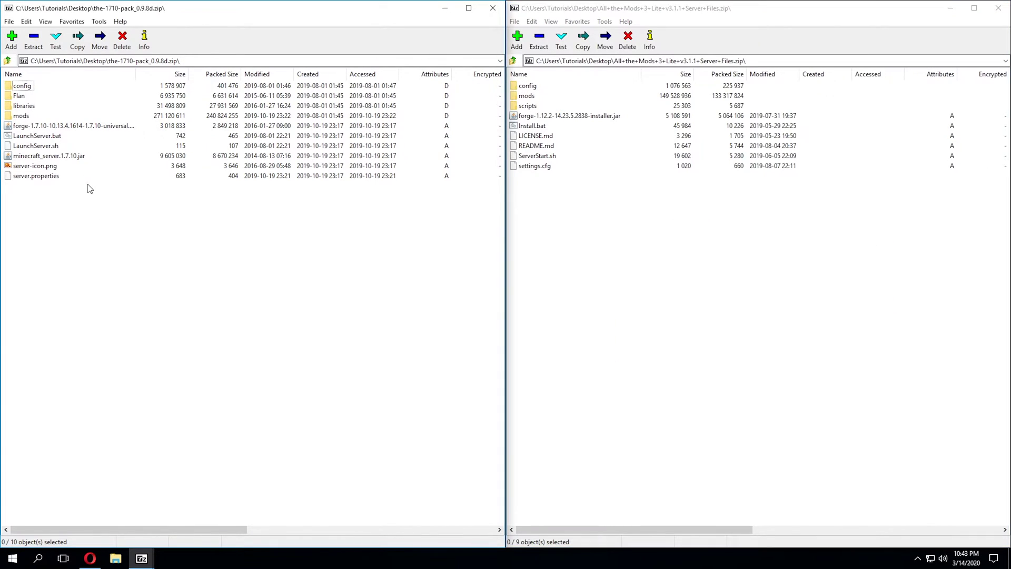
Delete LaunchServer.sh and LaunchServer.bat from the-1710-pack_0.9.8d.zip
click(45, 146)
key(Delete)
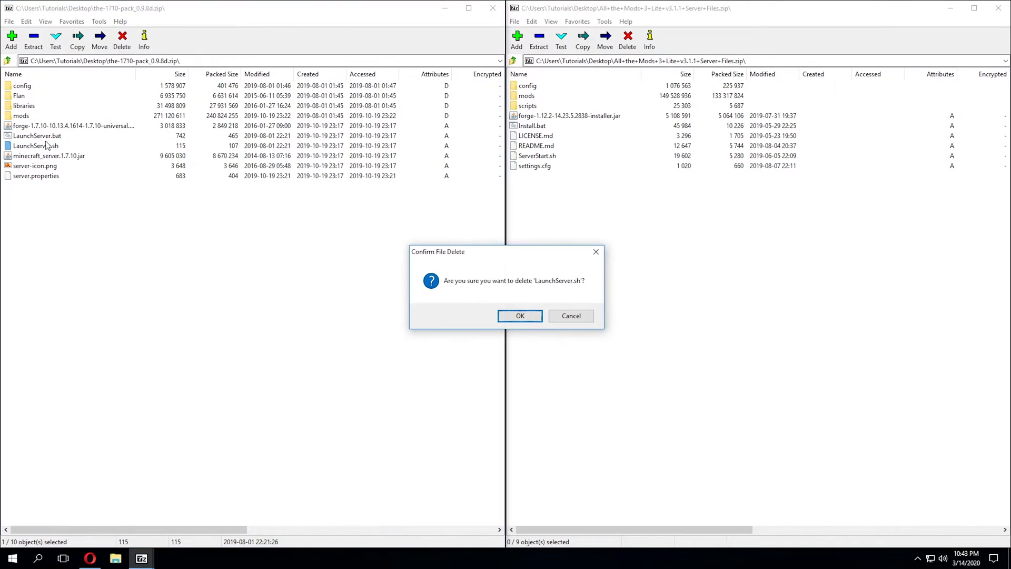
click(494, 319)
click(51, 137)
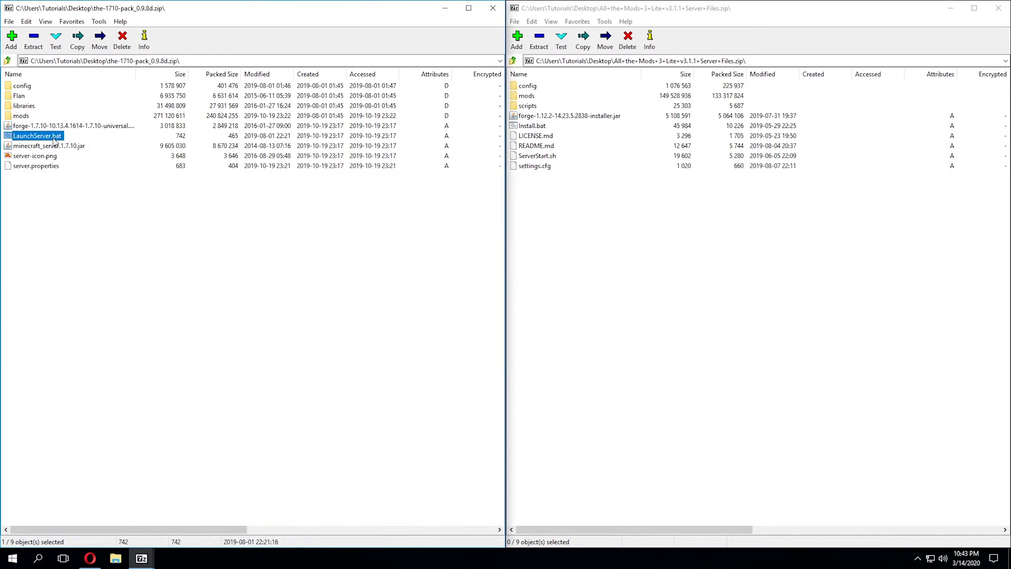
key(Delete)
click(520, 316)
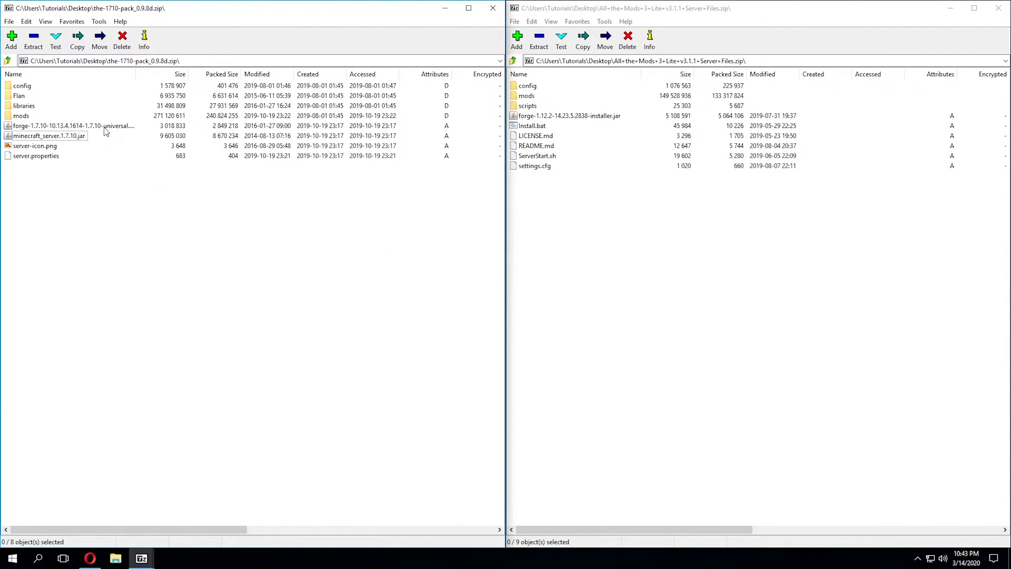
Look over the Forge 1.7.10 universal jar and minecraft_server.1.7.10.jar left in the archive
click(104, 128)
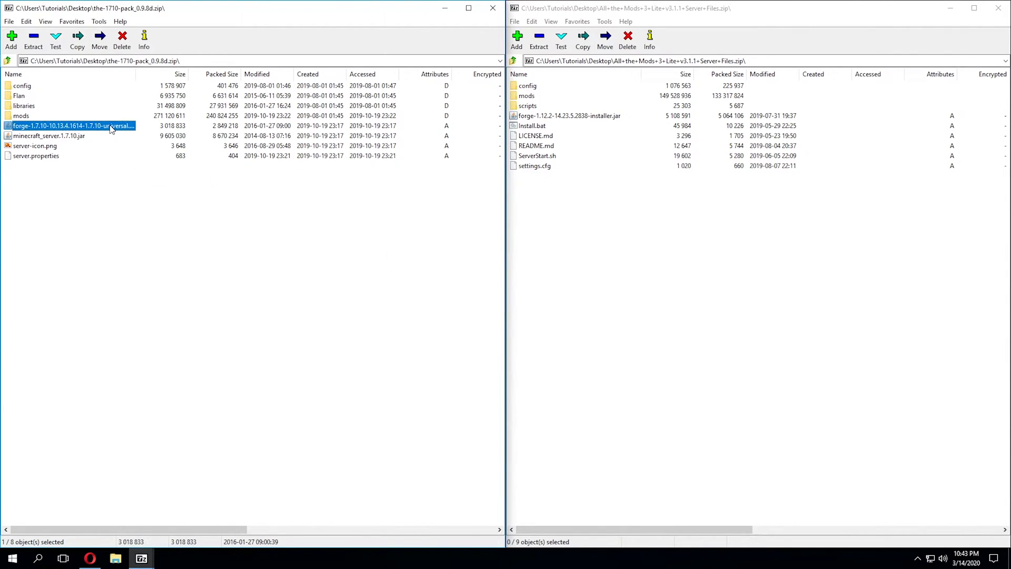
click(71, 137)
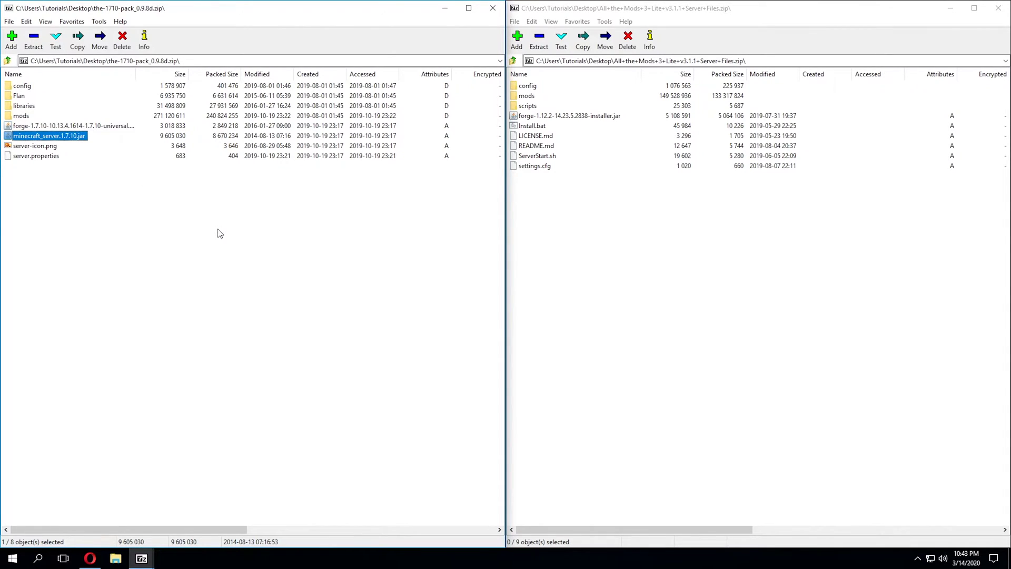
click(245, 232)
click(698, 274)
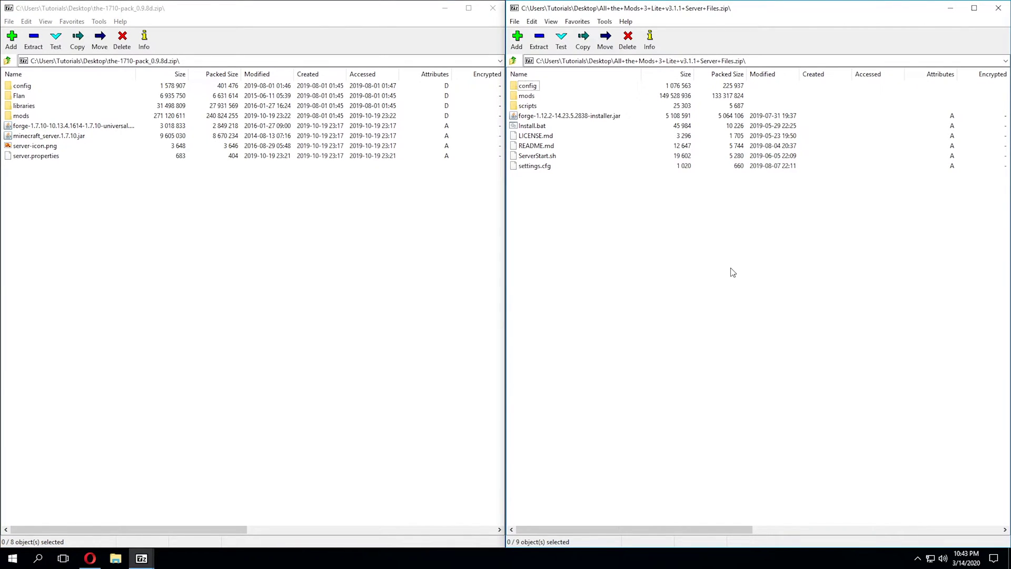
Extract the All the Mods 3 Lite server files into a new Desktop folder
click(584, 117)
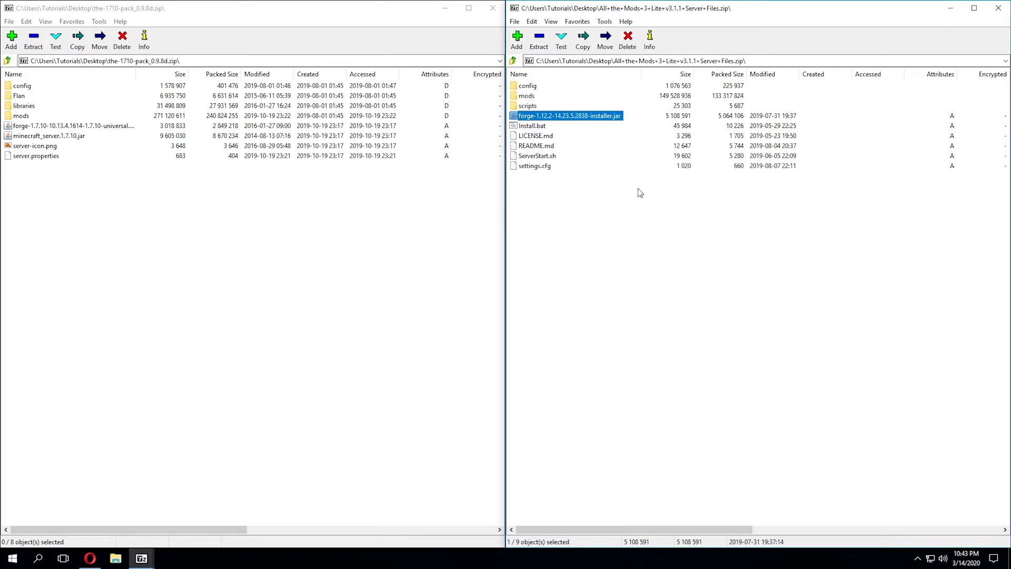
click(545, 126)
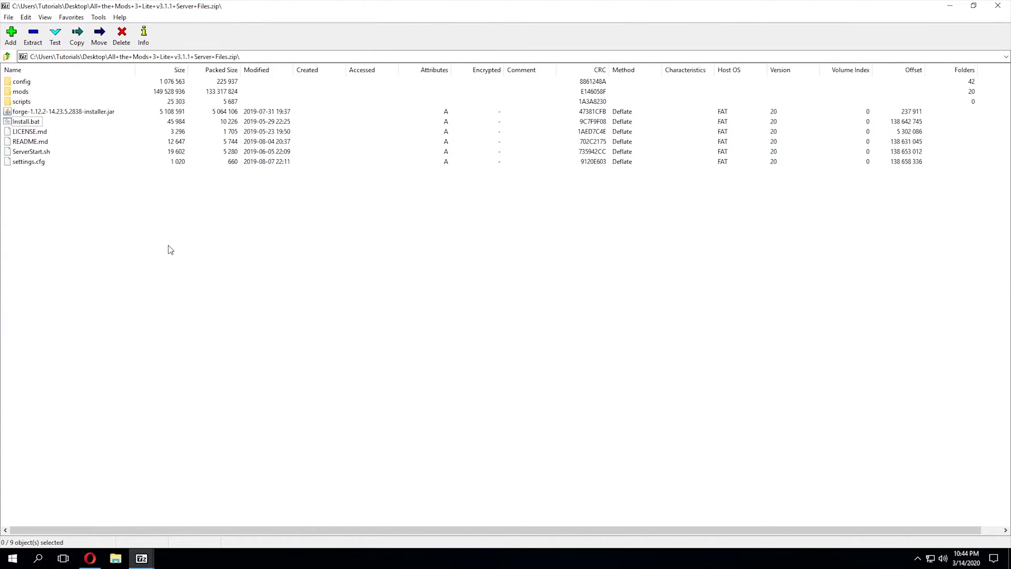
click(32, 37)
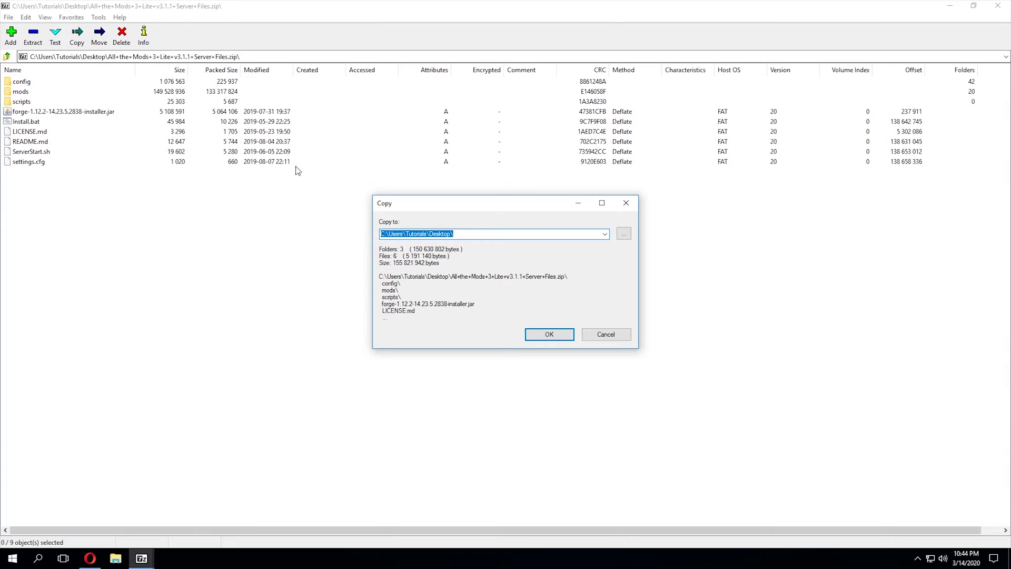
click(624, 234)
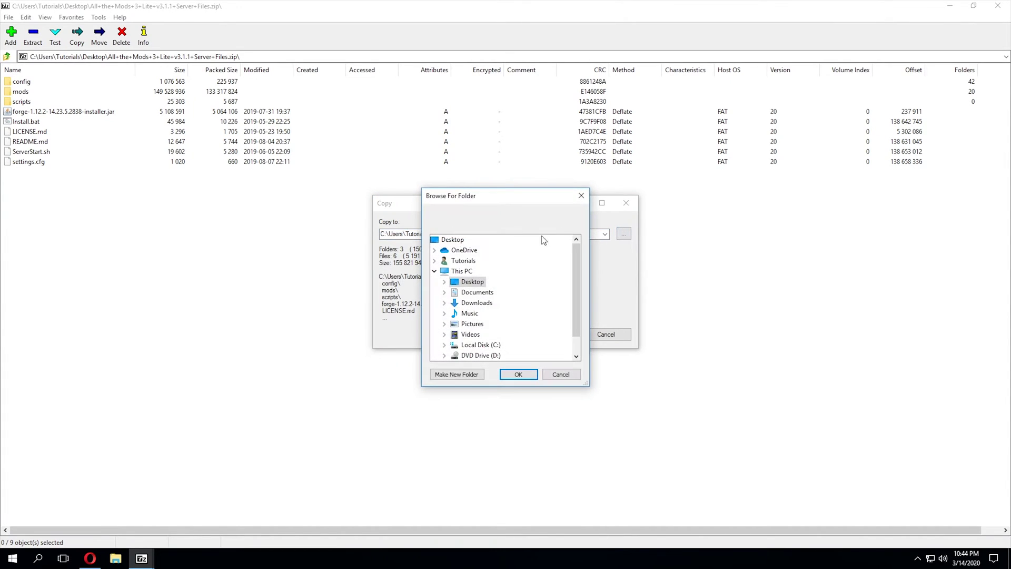
drag(530, 186, 518, 147)
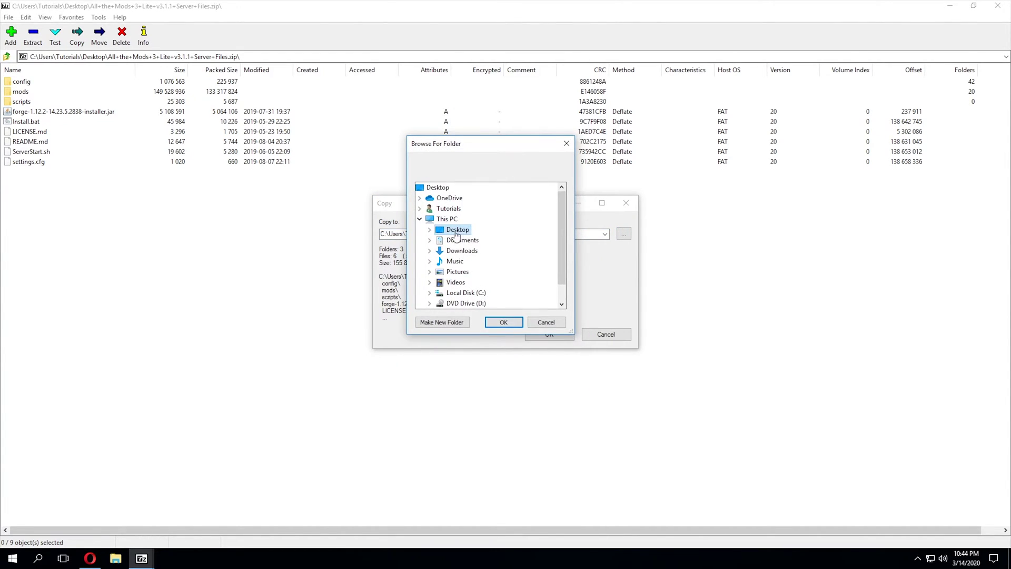
click(441, 322)
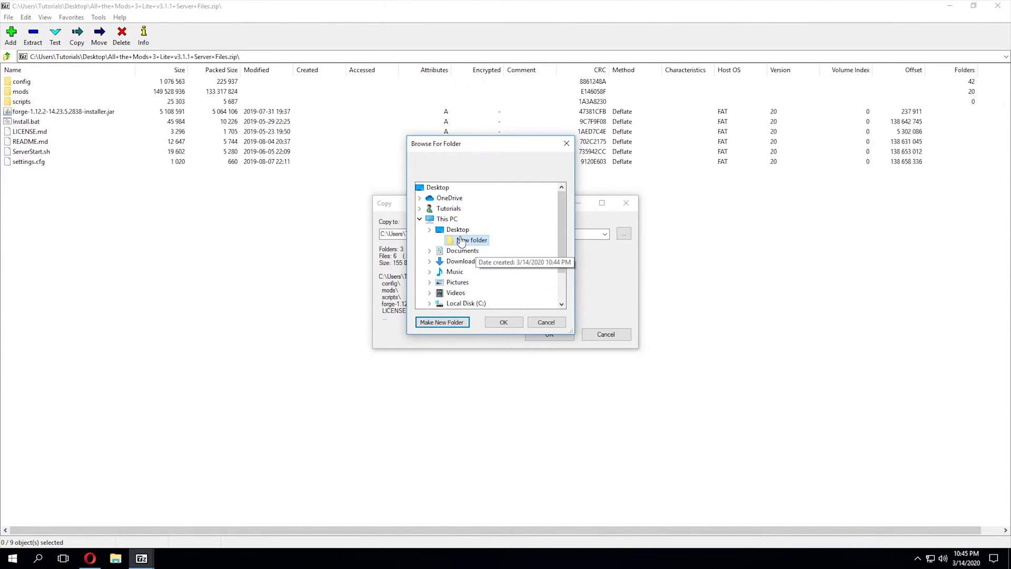
click(503, 324)
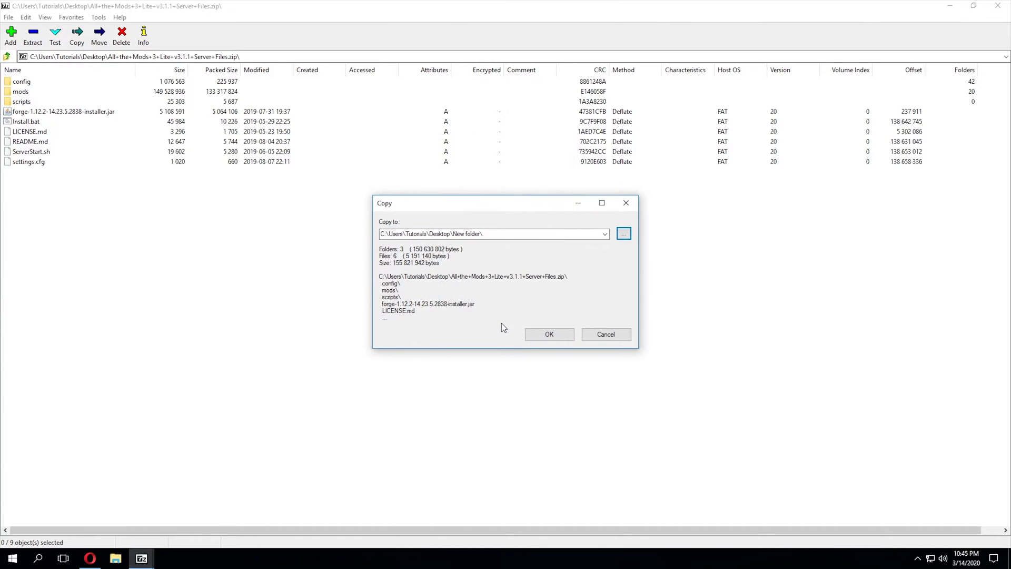
click(557, 336)
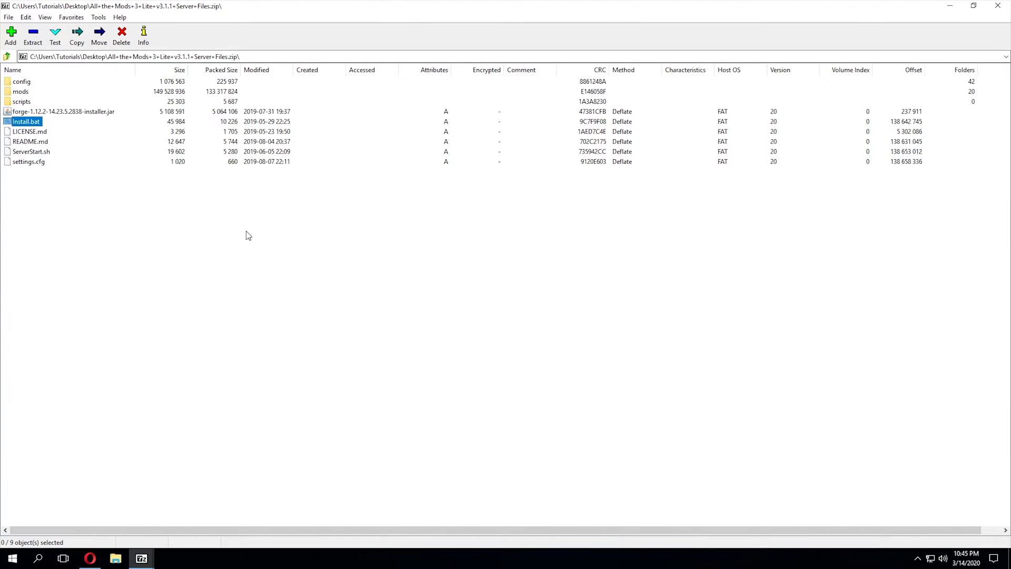
Close 7-Zip, open New folder and run Install.bat
click(998, 6)
double_click(20, 237)
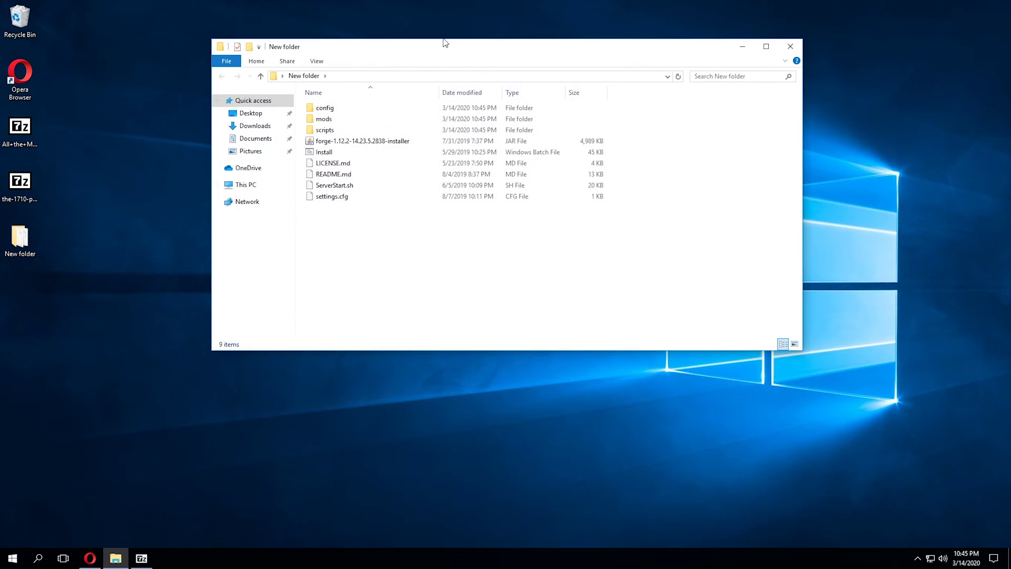
drag(447, 43, 603, 86)
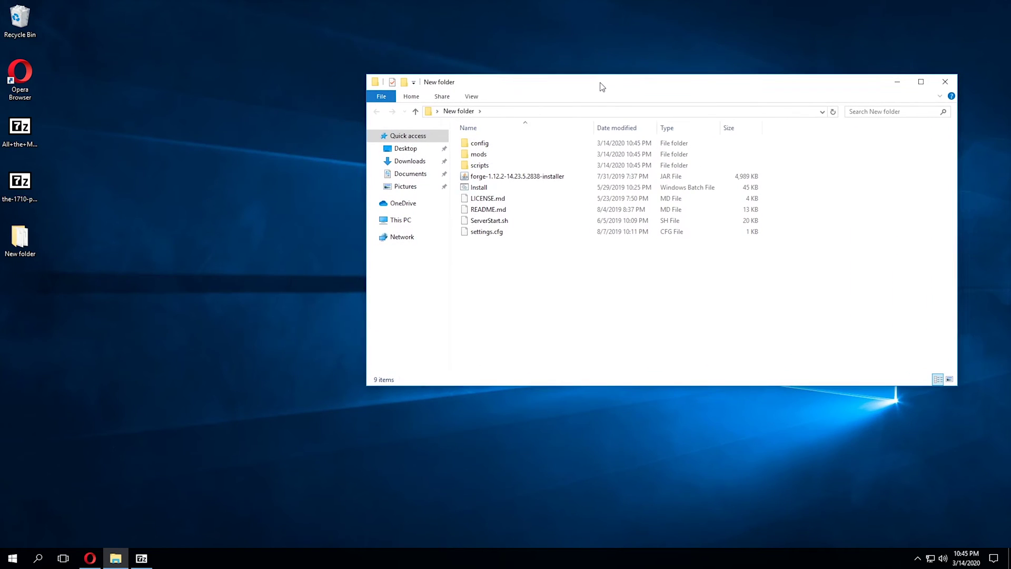
double_click(513, 188)
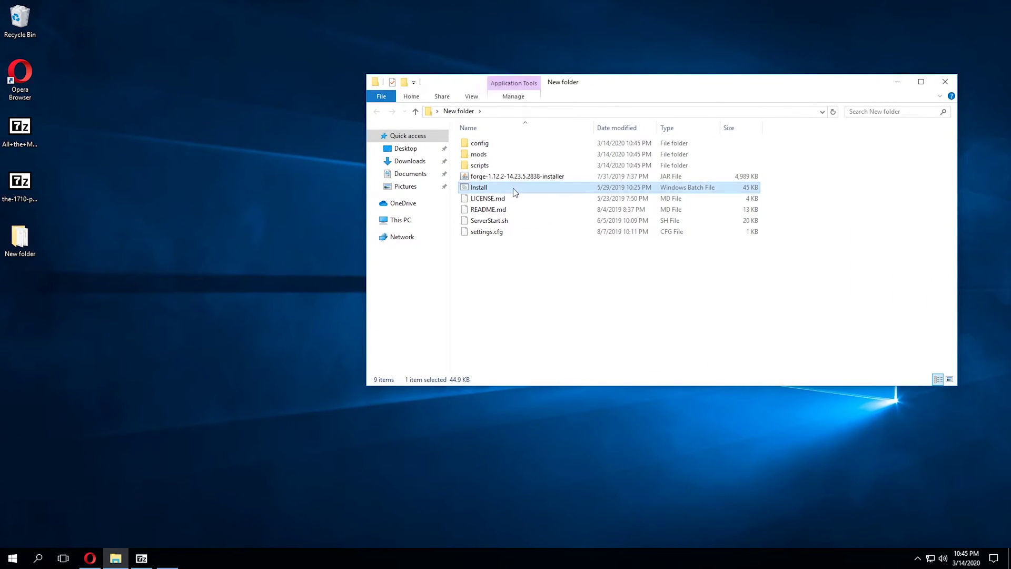
drag(310, 23, 303, 159)
Arrange the install console and Explorer windows while Forge installs and the server starts
drag(578, 86, 617, 4)
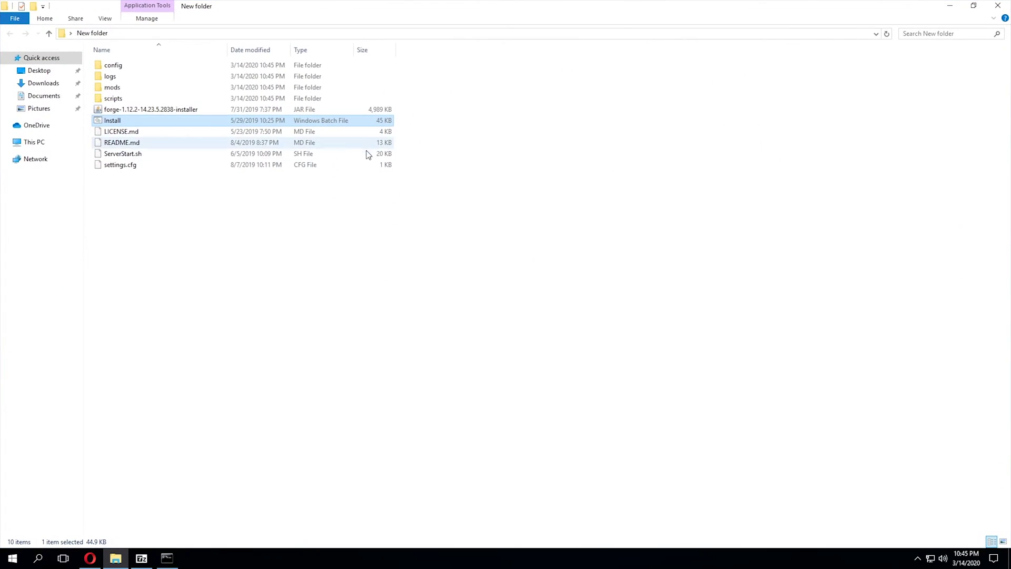
drag(474, 5, 654, 132)
click(215, 295)
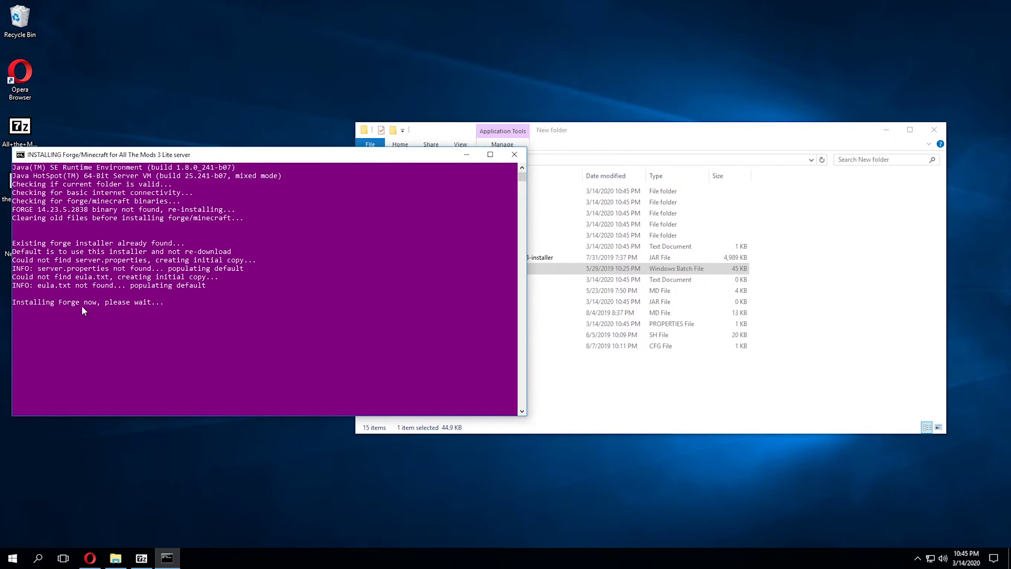
scroll(103, 304, up, 2)
drag(678, 135, 700, 103)
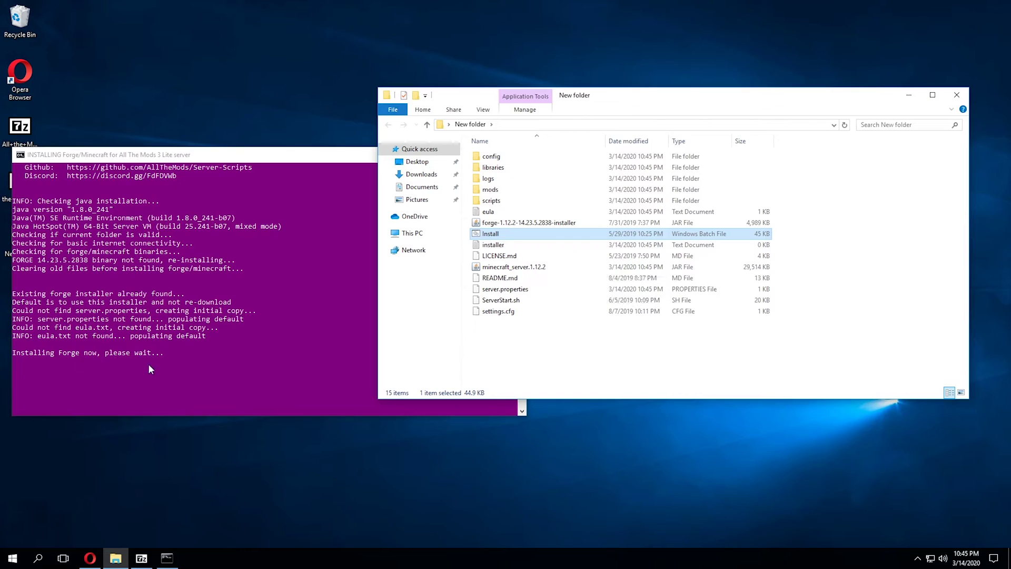
scroll(174, 358, down, 2)
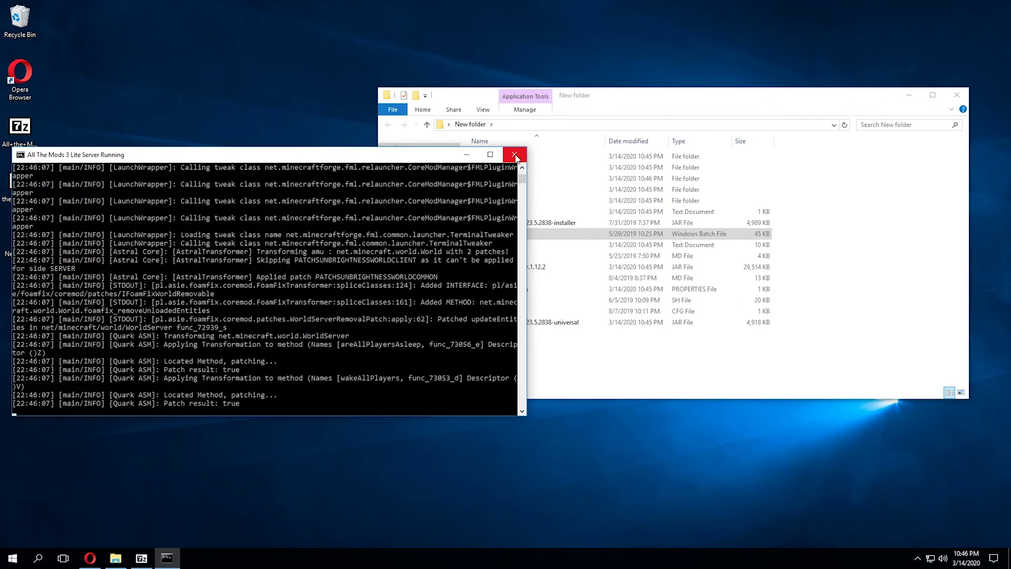
Close the server console and delete Install, the installer text file, the Forge installer jar and ServerStart.sh
key(Return)
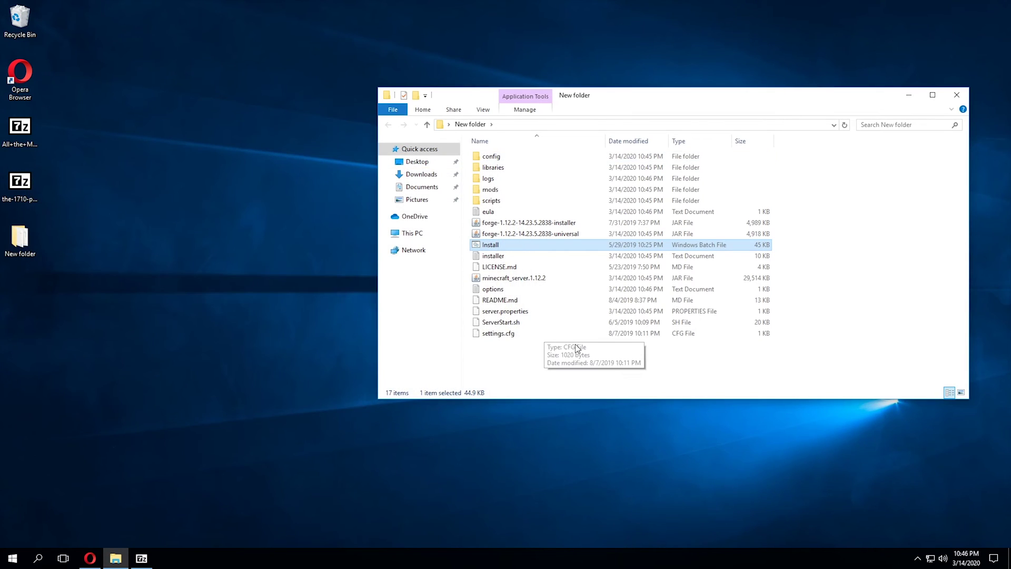
right_click(514, 250)
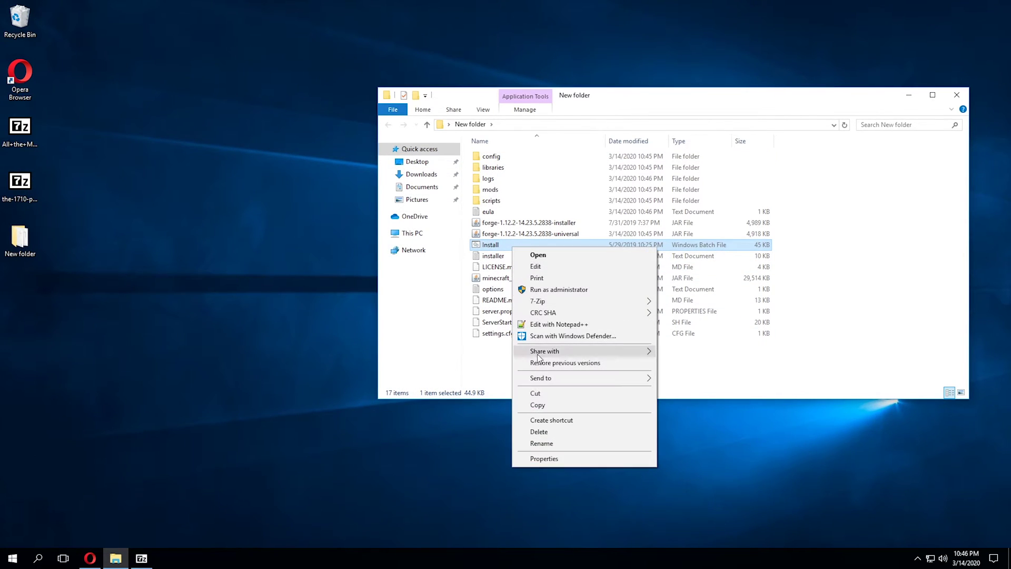
click(554, 432)
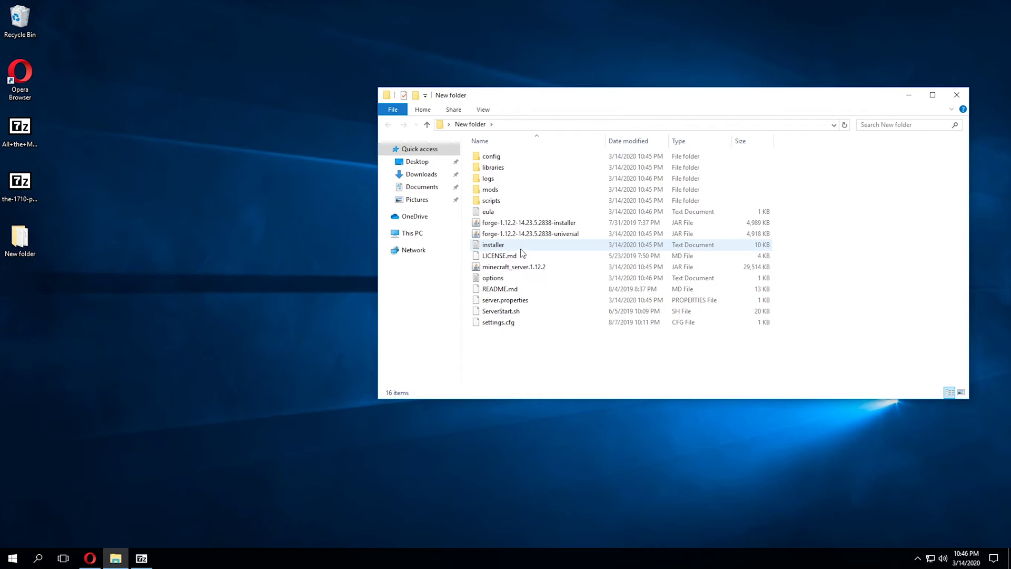
right_click(520, 251)
click(564, 423)
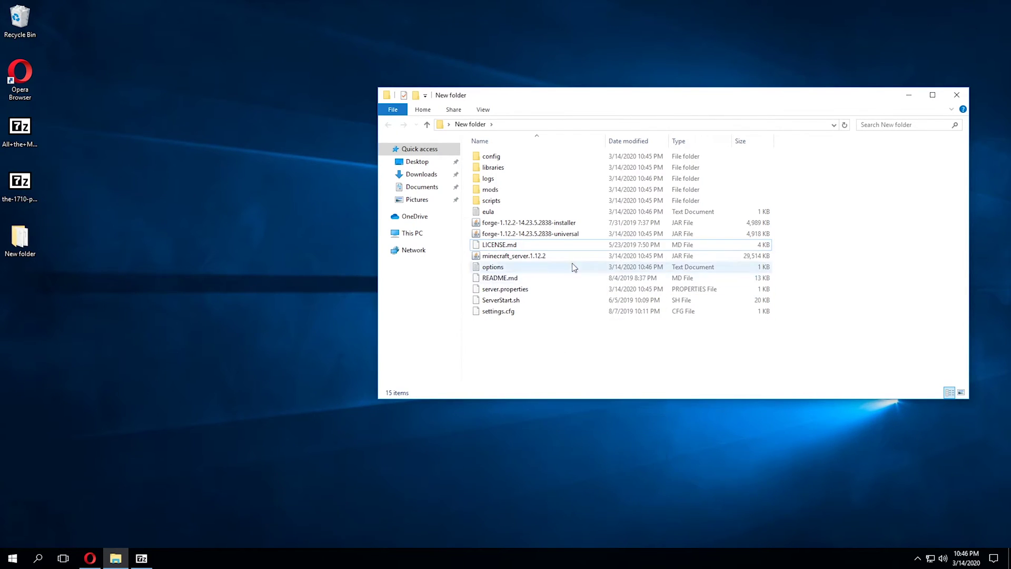
right_click(603, 226)
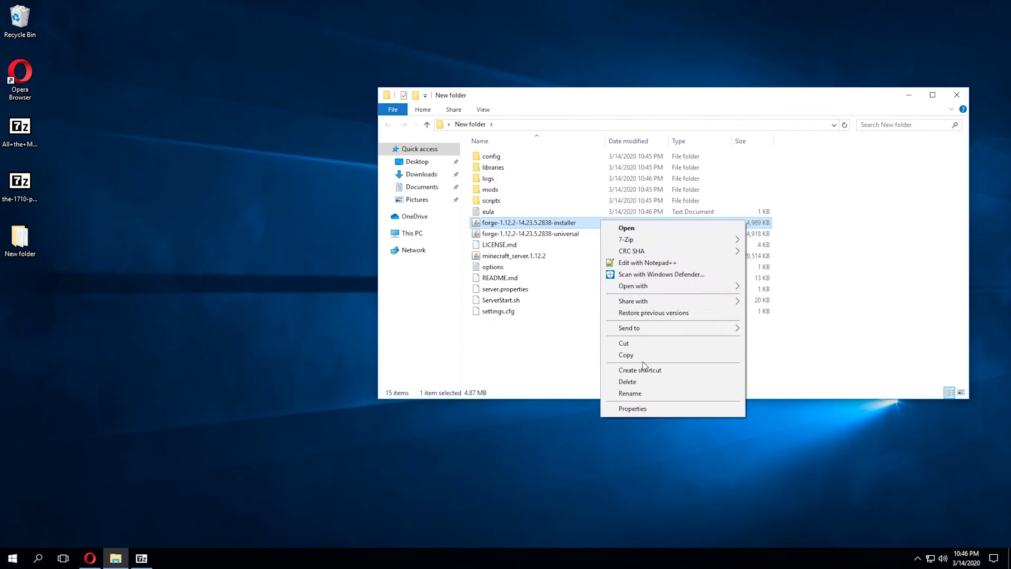
click(634, 381)
right_click(548, 290)
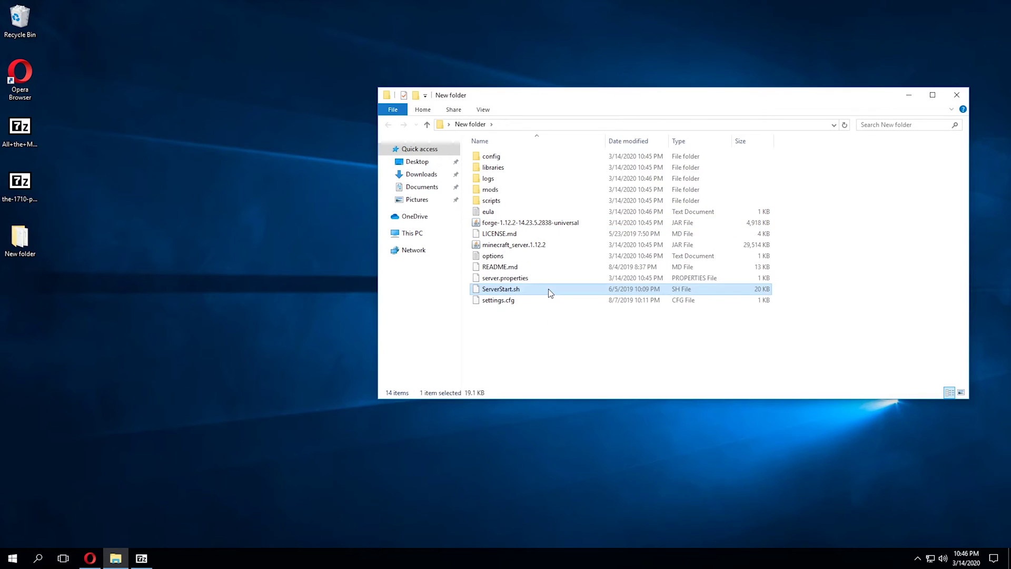
click(592, 440)
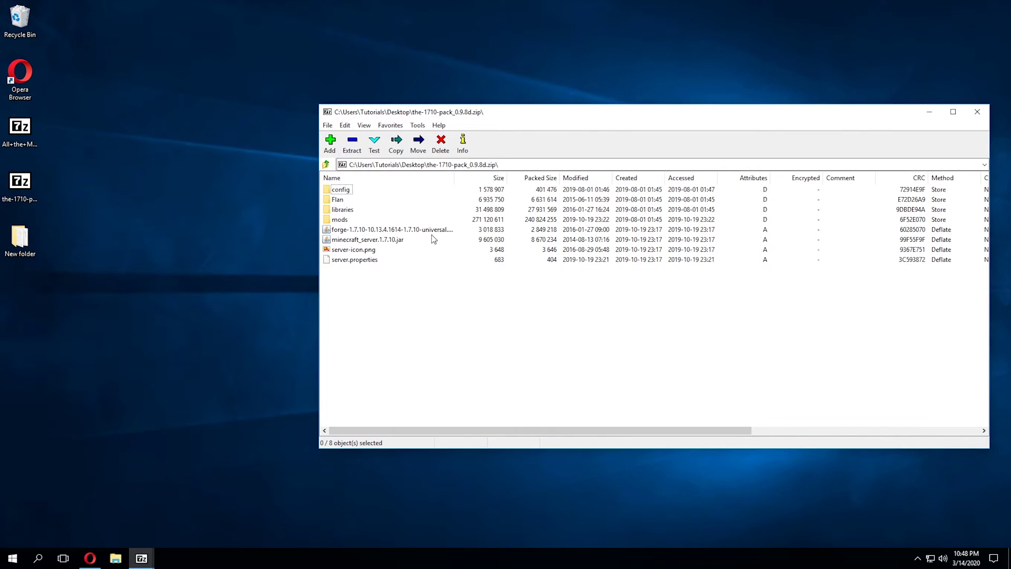
Create a new Desktop folder named 1.7.10 as the extraction destination
click(351, 143)
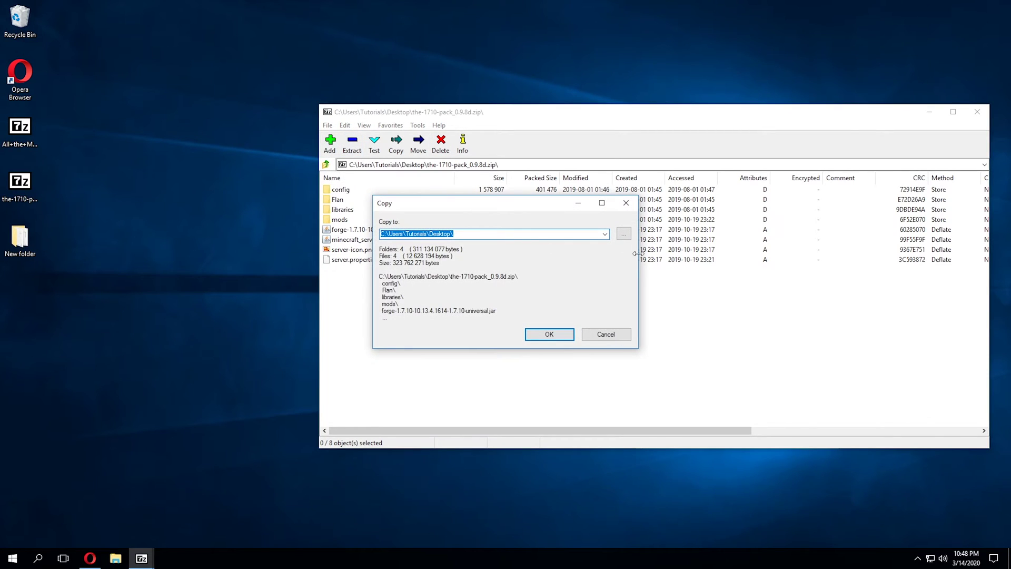
click(624, 235)
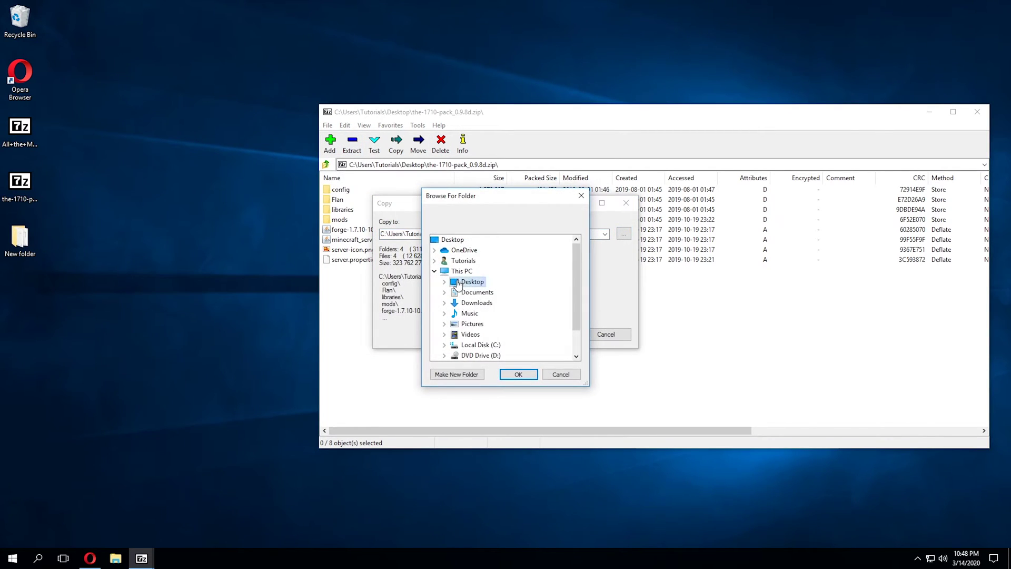
double_click(457, 284)
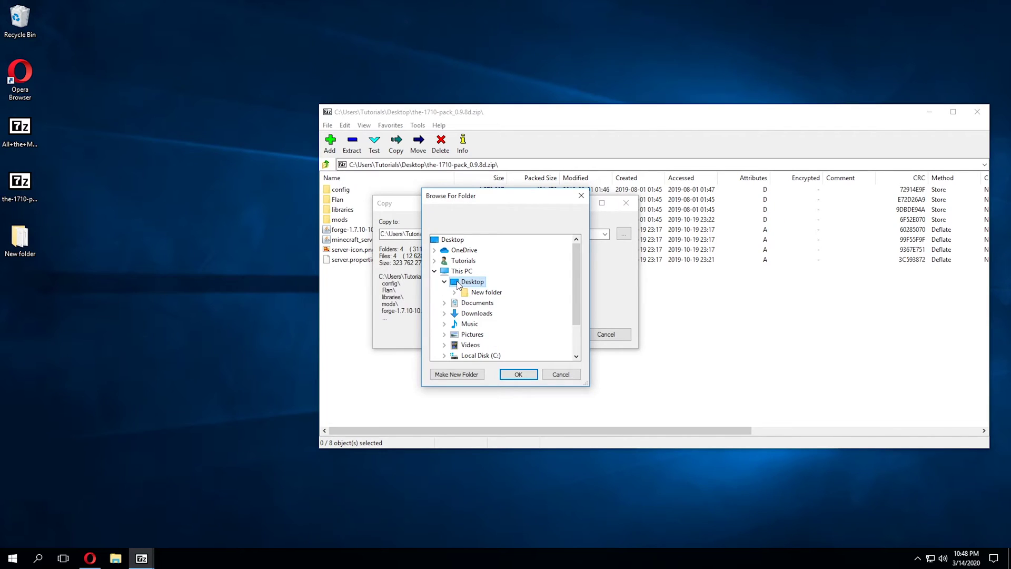
click(456, 374)
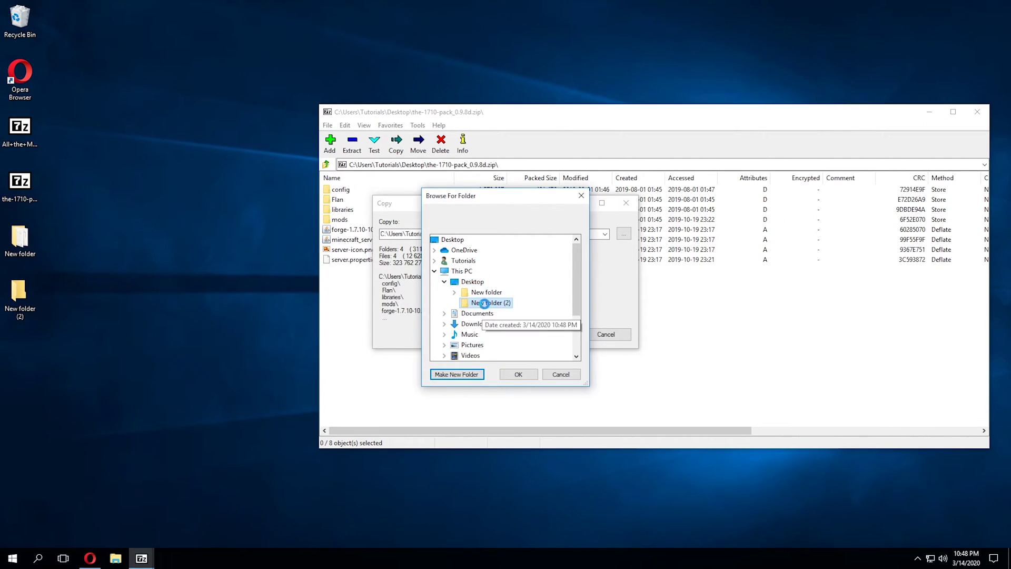
right_click(485, 305)
click(537, 480)
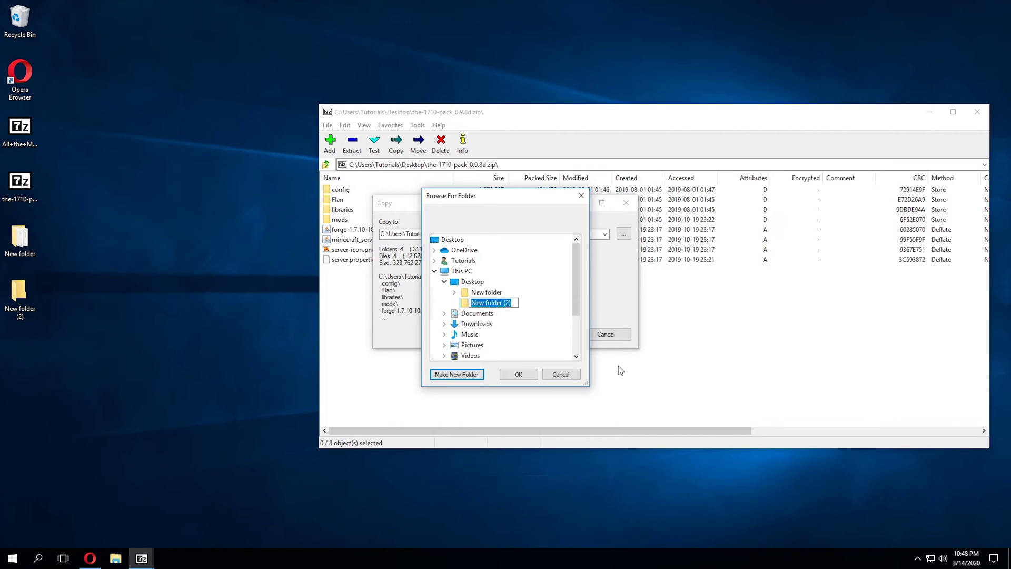
key(BackSpace)
text(10)
key(Return)
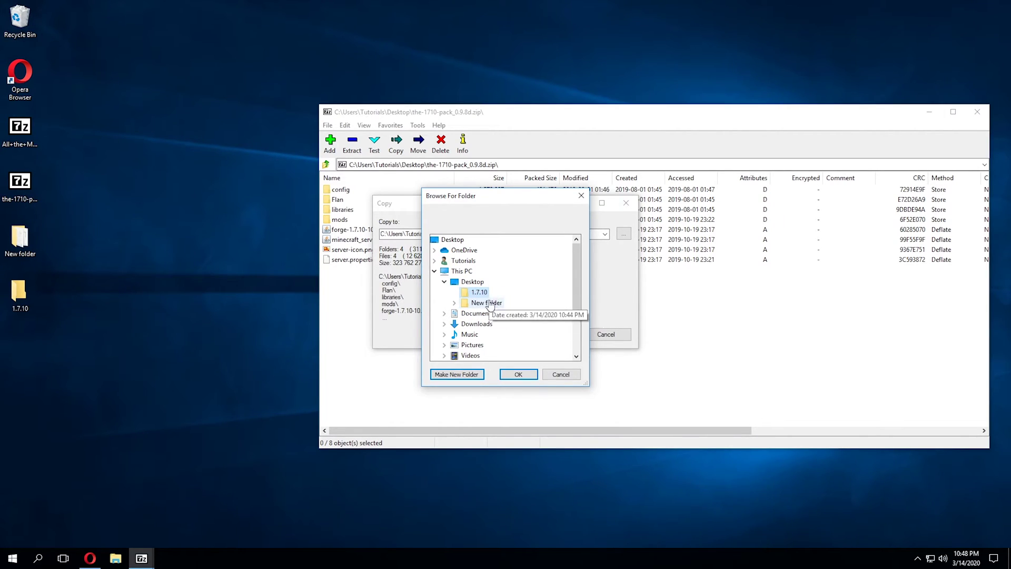
Extract the 1710 pack into the 1.7.10 folder and minimize 7-Zip
click(518, 374)
click(559, 335)
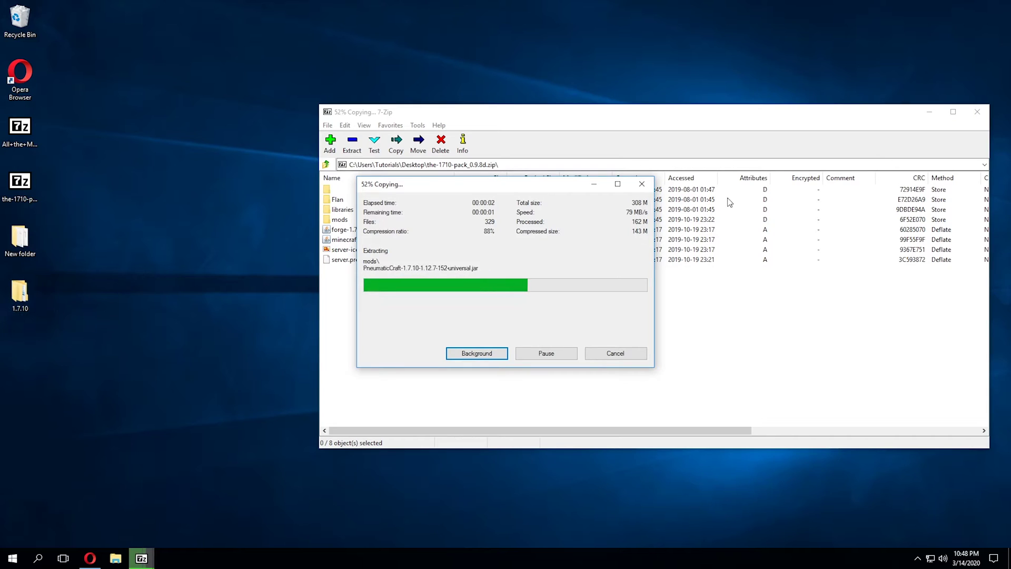
click(930, 112)
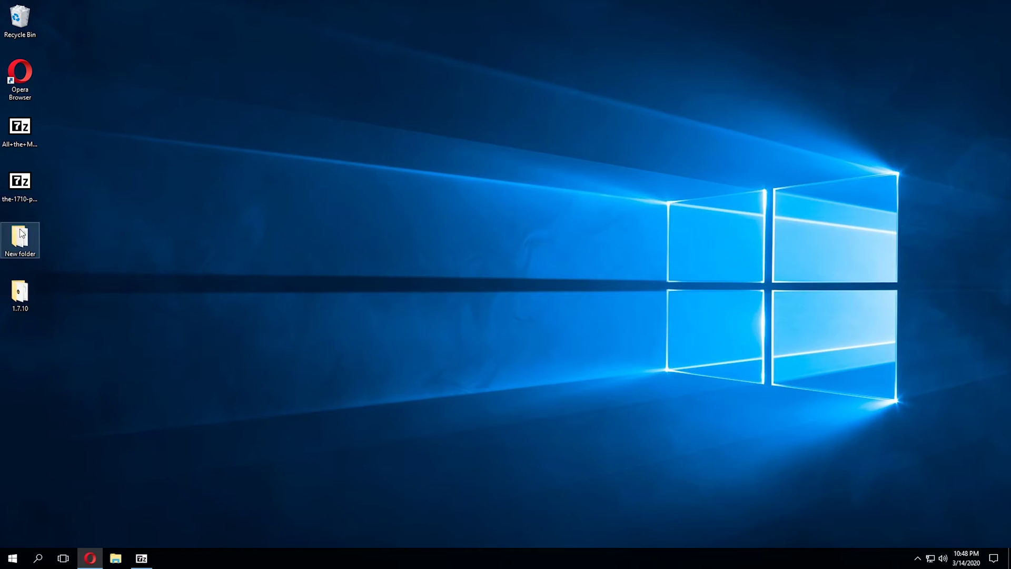
Rename the desktop's New folder to 'All The Mod 3 Lite' and deselect it
right_click(21, 233)
click(74, 414)
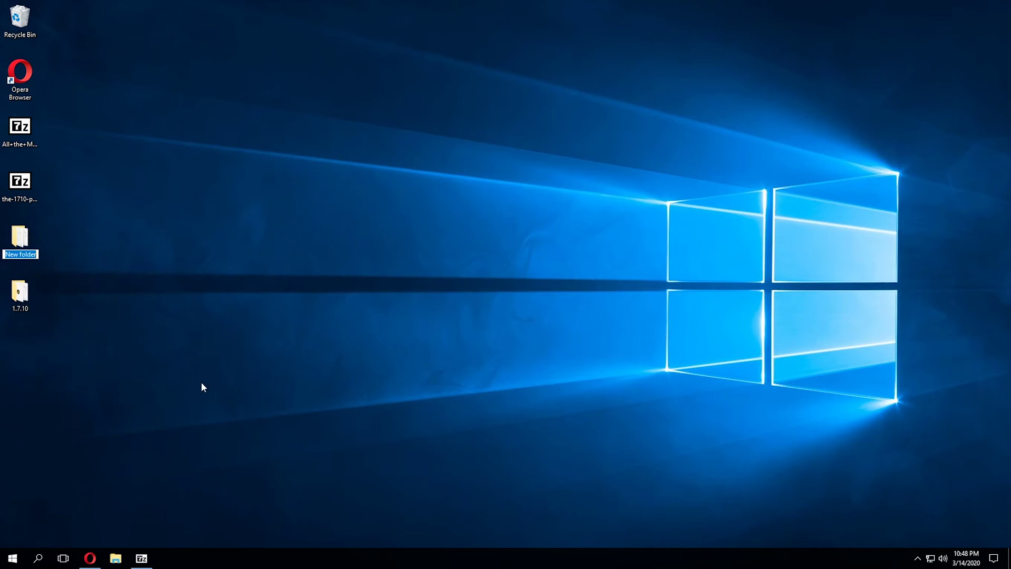
key(BackSpace)
text(All The Mod 3 Li)
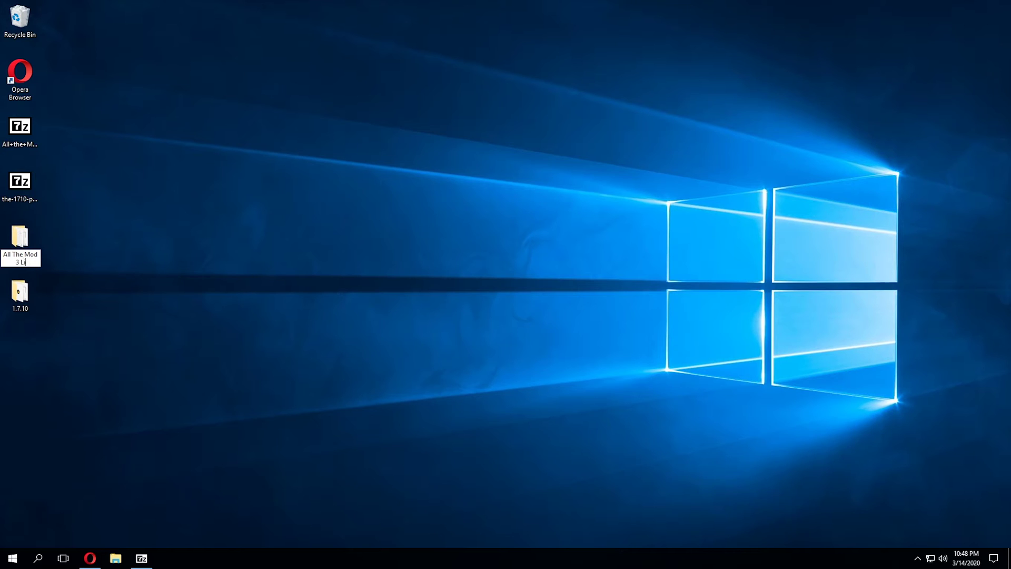
text(te)
key(Return)
mouse_move(74, 350)
mouse_down()
mouse_move(9, 225)
mouse_move(88, 338)
mouse_up()
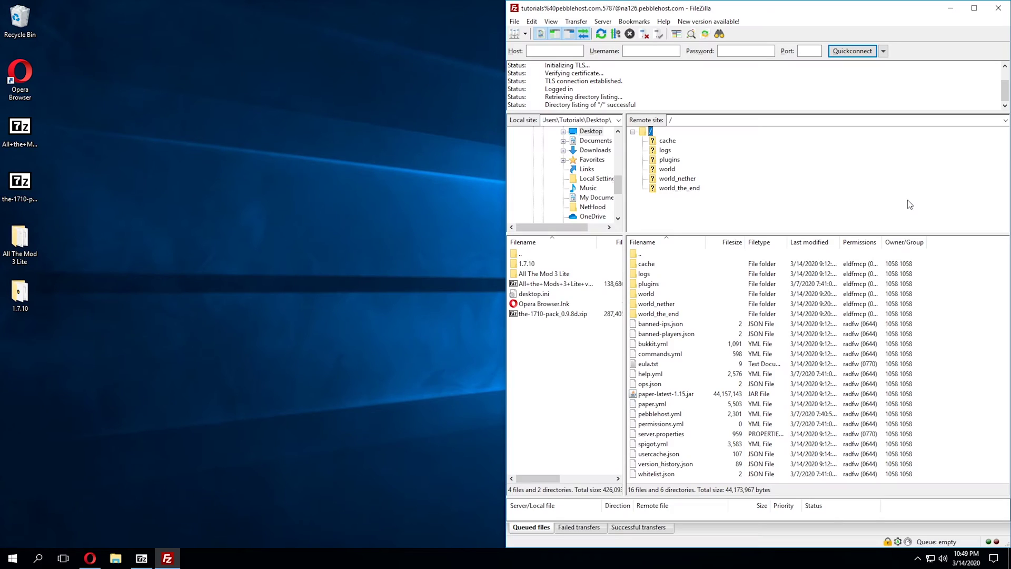
Review the remote root listing in FileZilla, then bring up the PebbleHost Tutorials Server panel in Opera
click(977, 279)
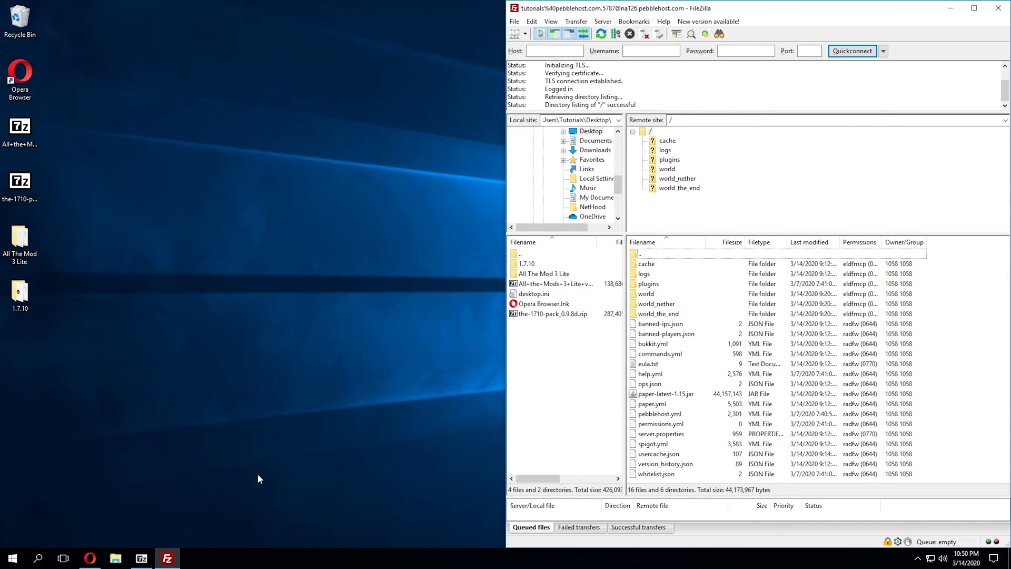
click(90, 557)
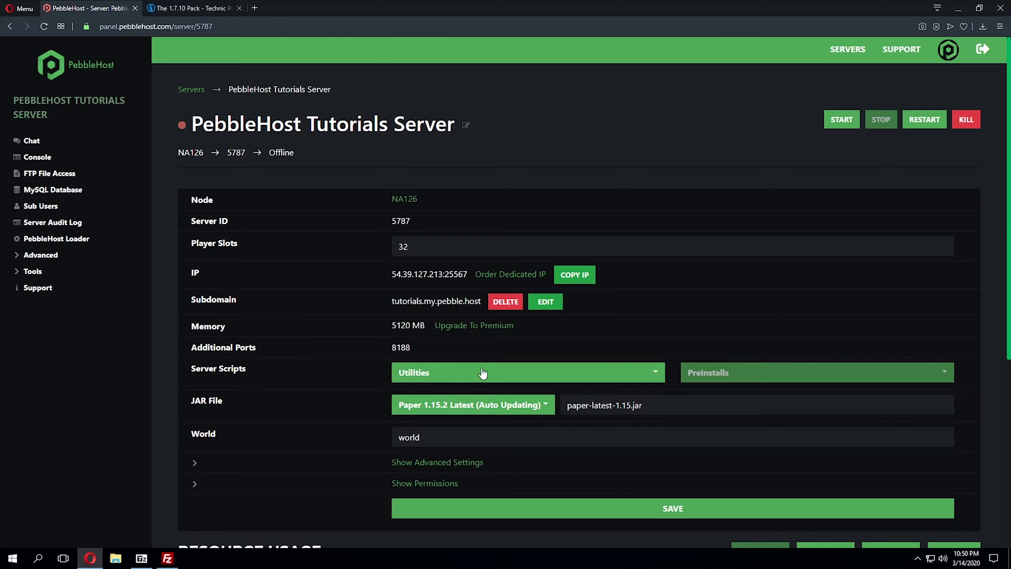
Apply the 'Utility: Remove all Server Files' script and start the server so the wipe runs
click(483, 372)
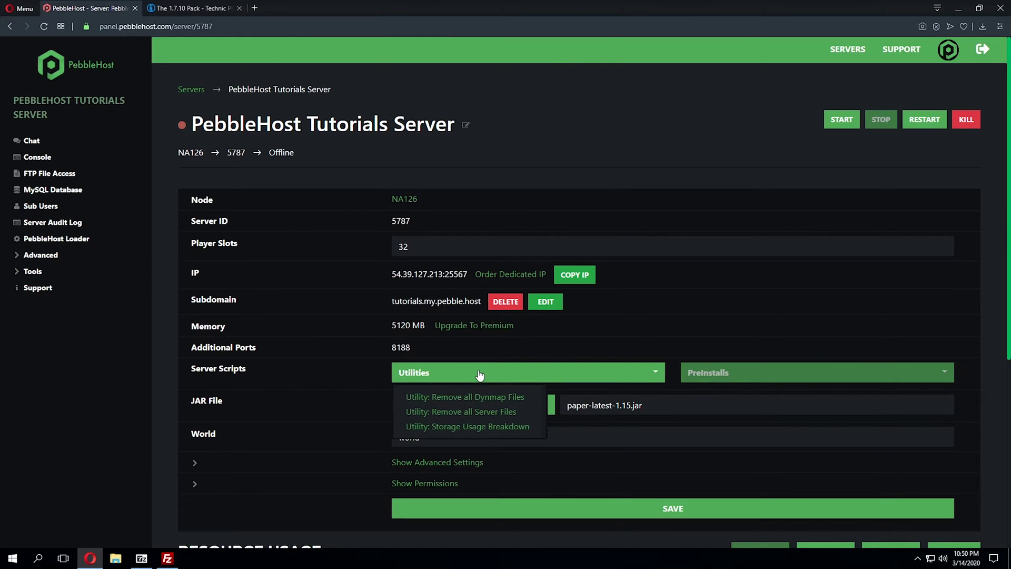
click(468, 411)
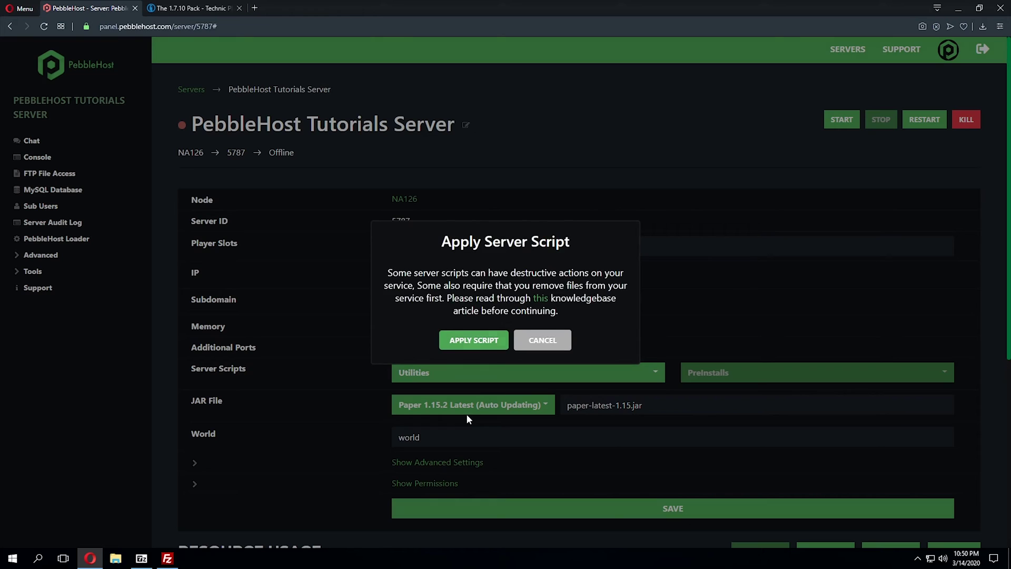
click(478, 341)
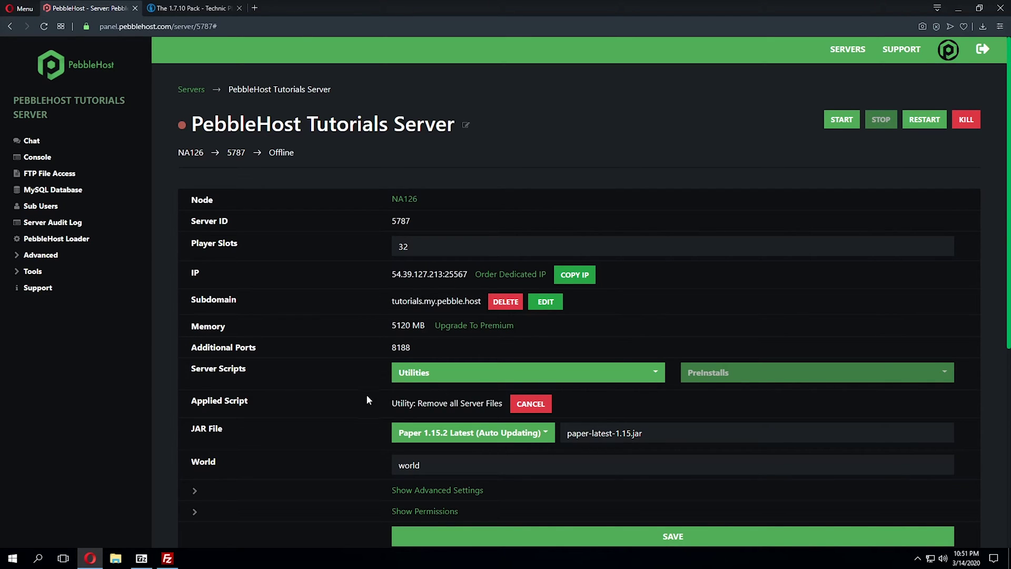
click(842, 126)
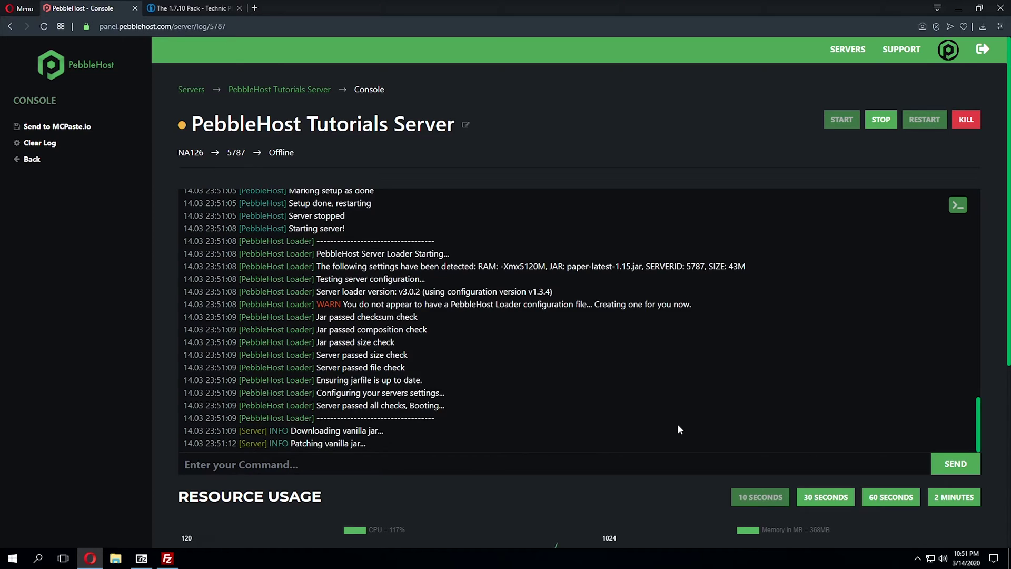
scroll(615, 395, up, 3)
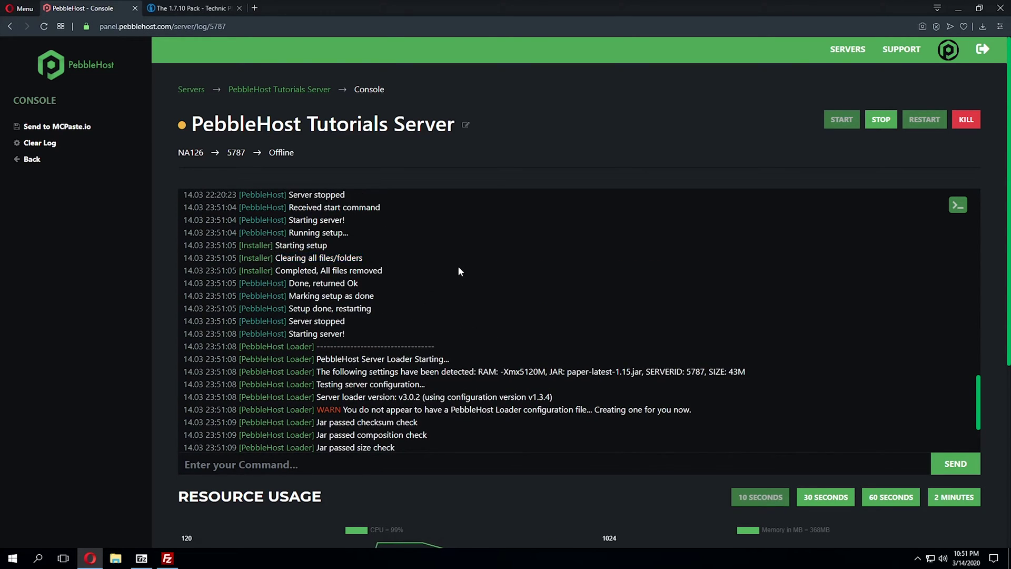
Stop the server, refresh the remote listing, and delete all six leftover folders and files
click(880, 120)
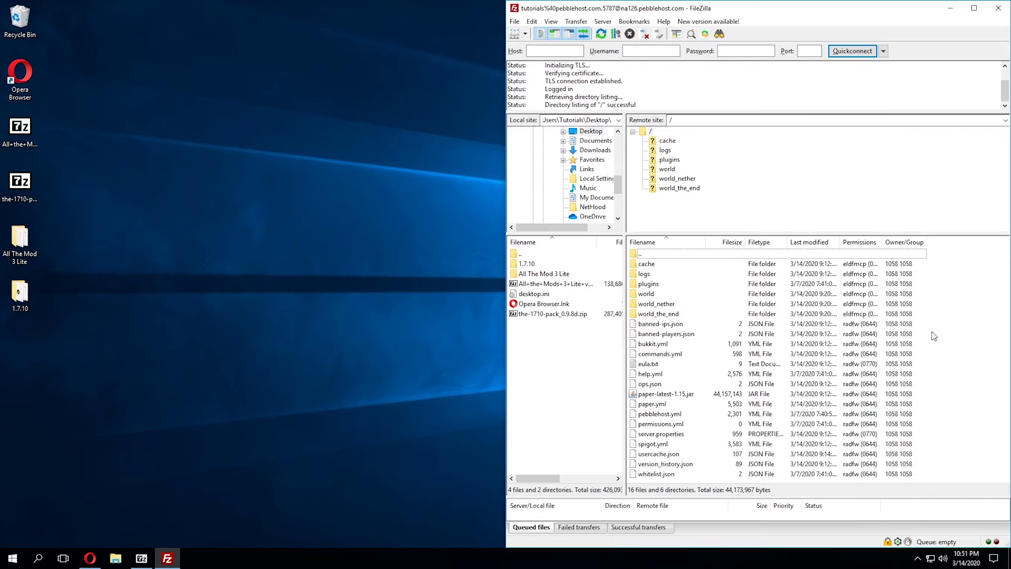
right_click(954, 326)
click(958, 401)
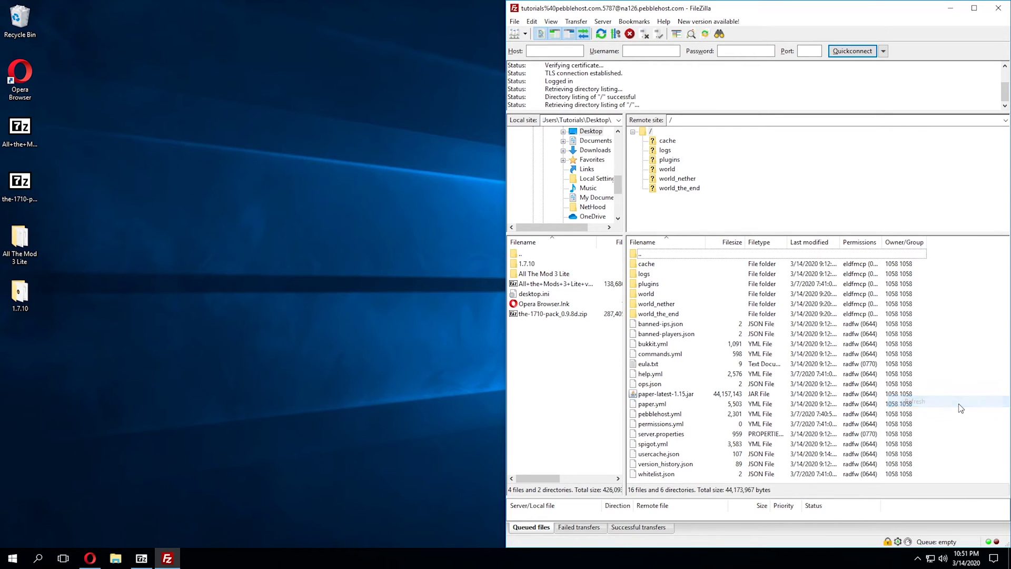
drag(682, 328, 651, 265)
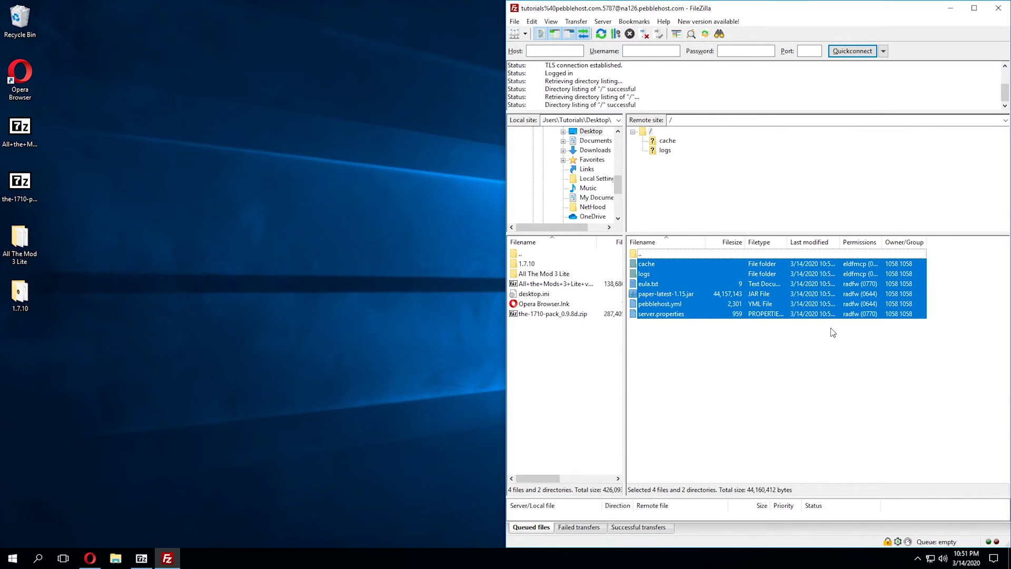
key(Delete)
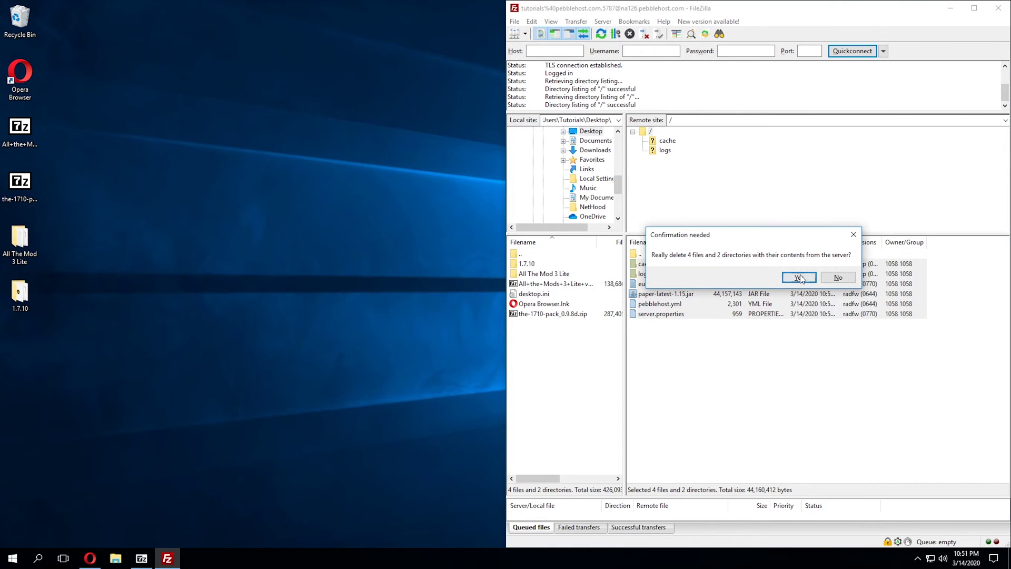
click(799, 276)
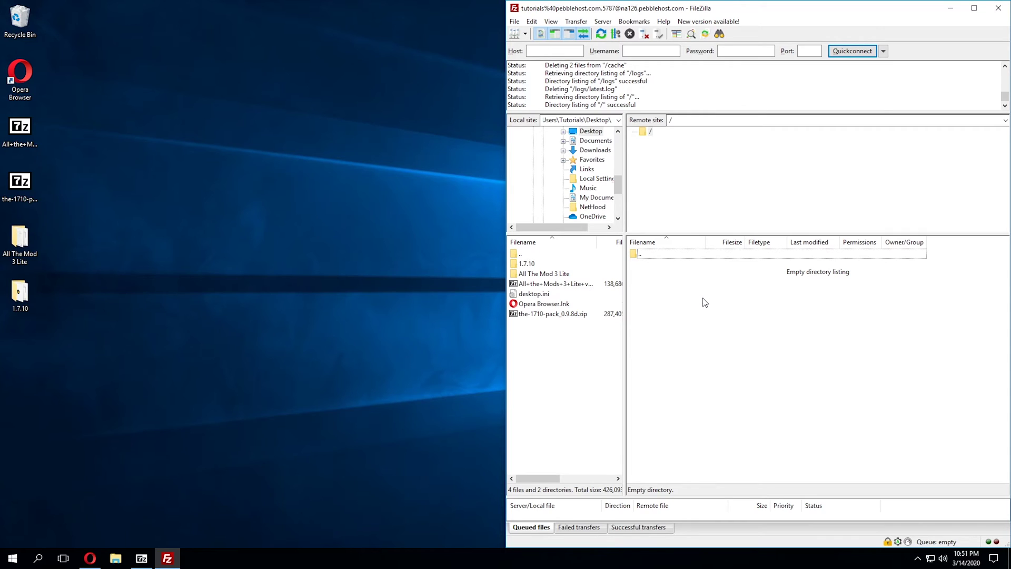
Drag all 13 items from the All The Mod 3 Lite folder into FileZilla's remote root
double_click(25, 234)
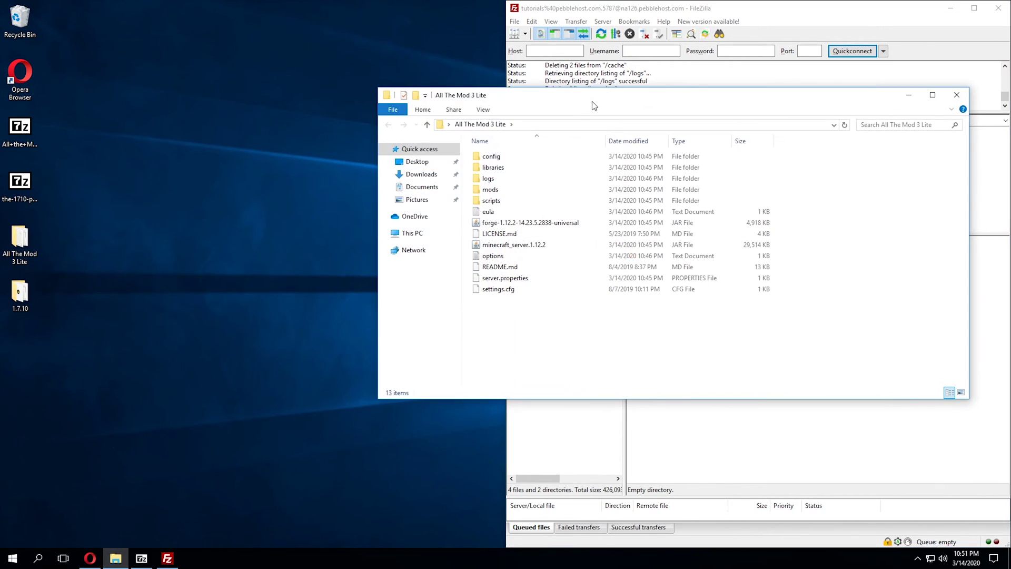
drag(590, 104, 248, 136)
drag(202, 355, 160, 176)
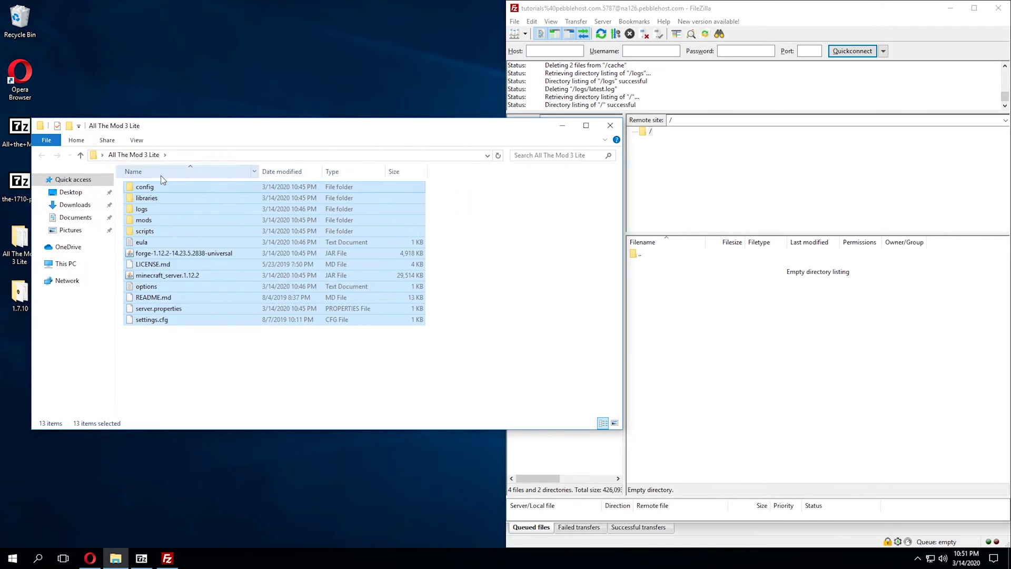
drag(191, 232, 798, 371)
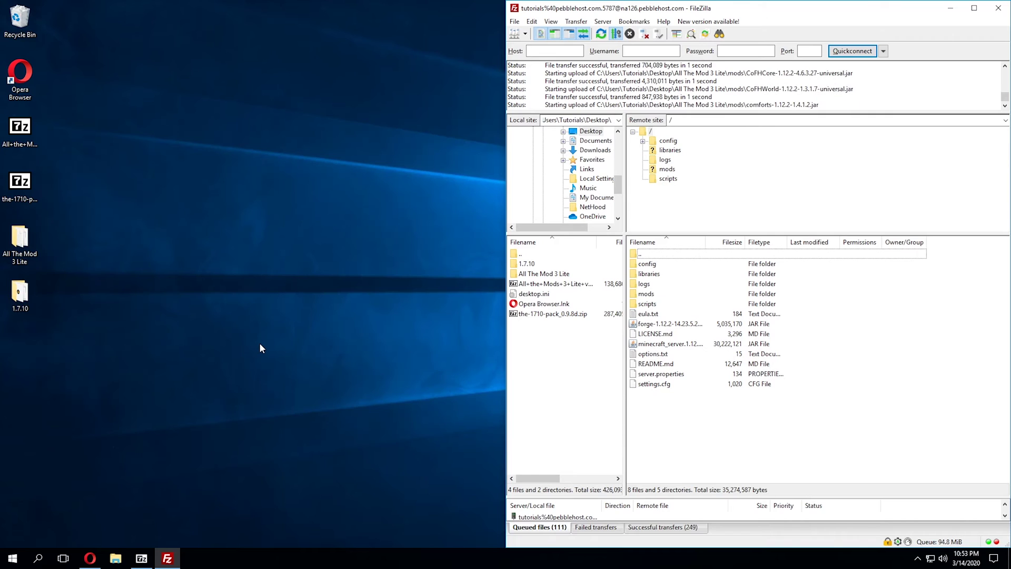
Compare the forge-1.7.10 and forge-1.12.2 universal jars in side-by-side 1.7.10 and All The Mod 3 Lite windows
double_click(20, 292)
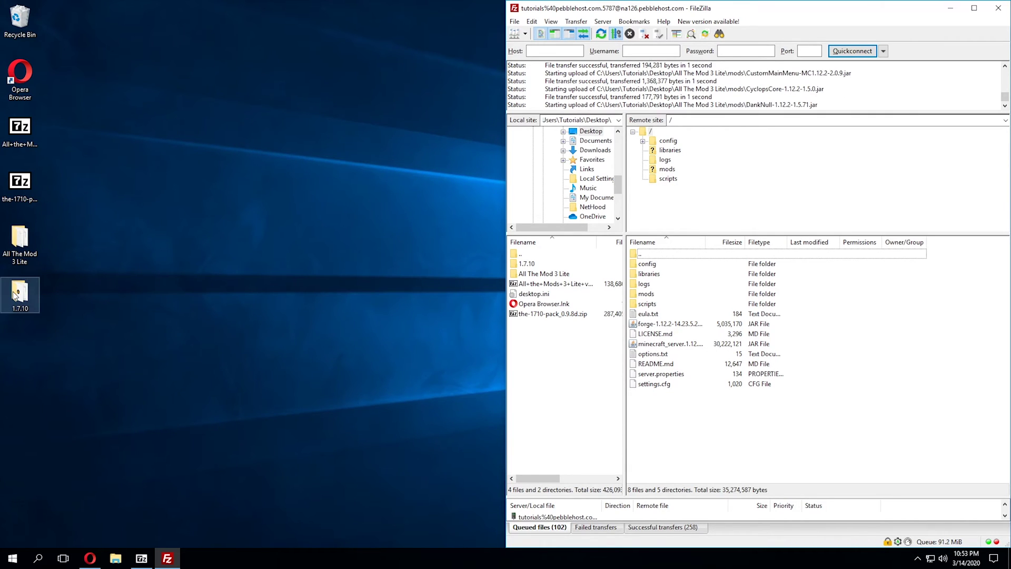
double_click(16, 249)
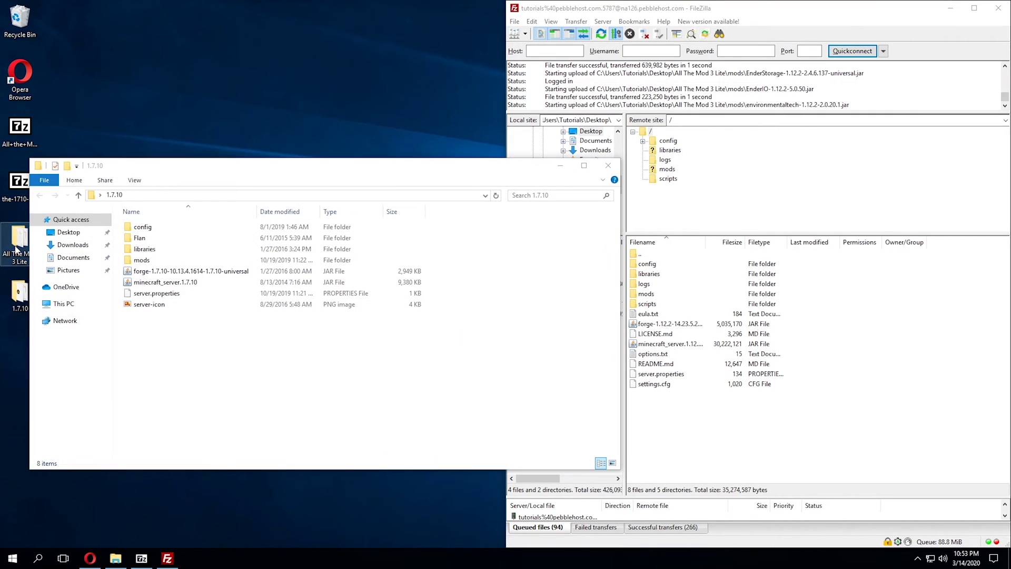
drag(321, 149, 668, 175)
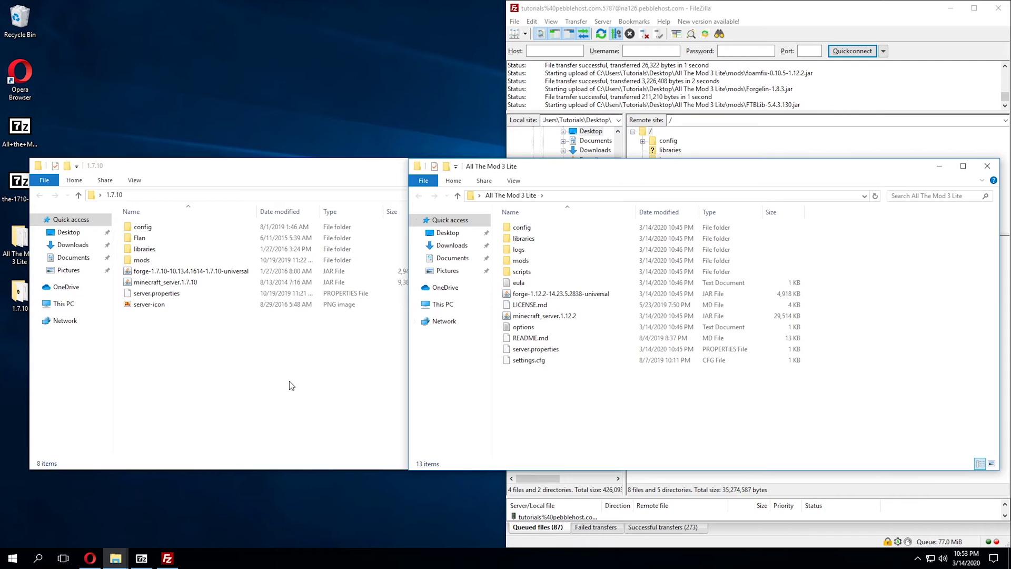
click(575, 296)
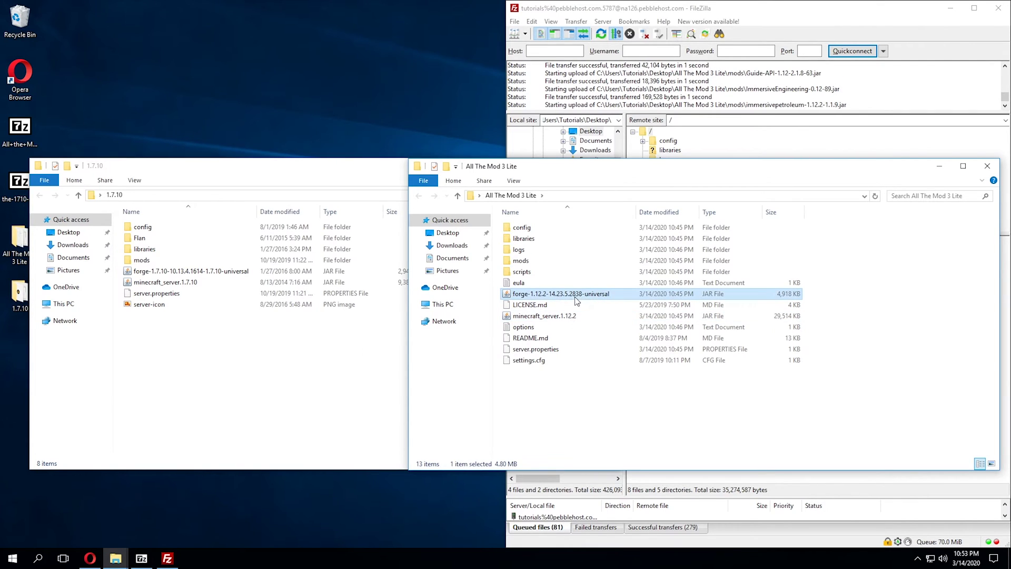
click(208, 282)
click(185, 271)
click(669, 392)
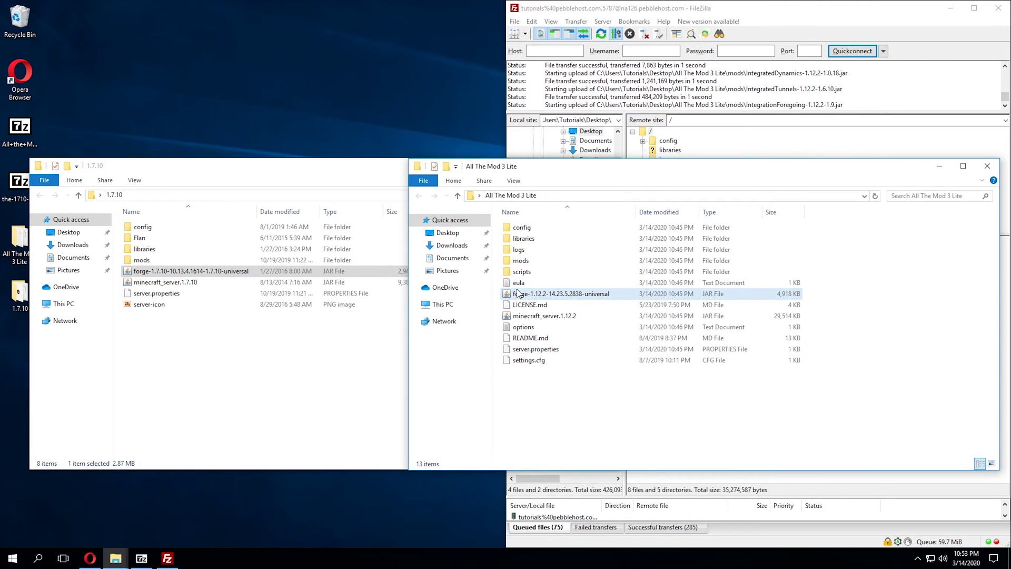
click(216, 271)
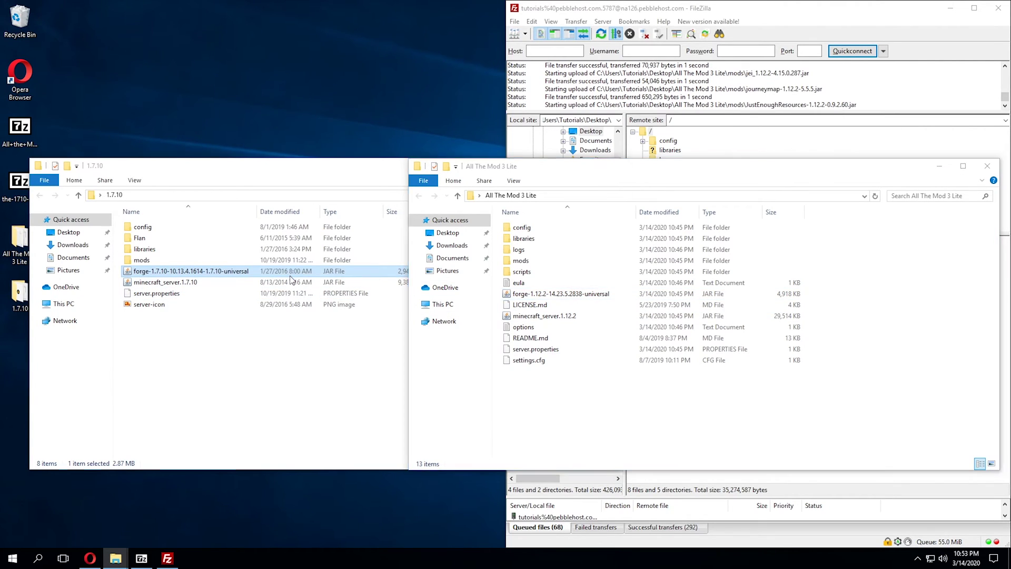
click(731, 392)
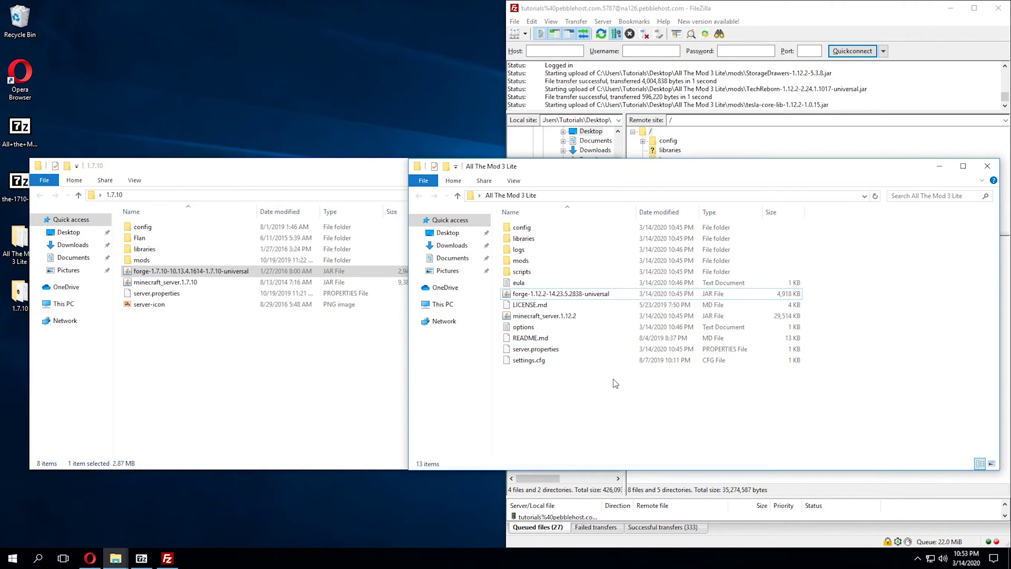
click(548, 239)
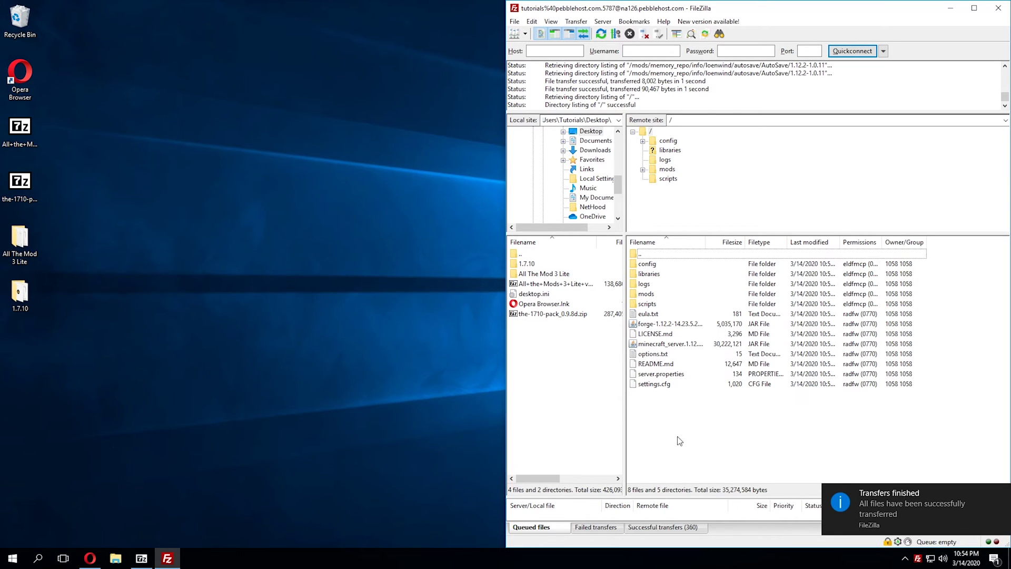
Copy the minecraft_server.1.12.2.jar file name from FileZilla's rename box
click(688, 347)
click(689, 325)
click(712, 408)
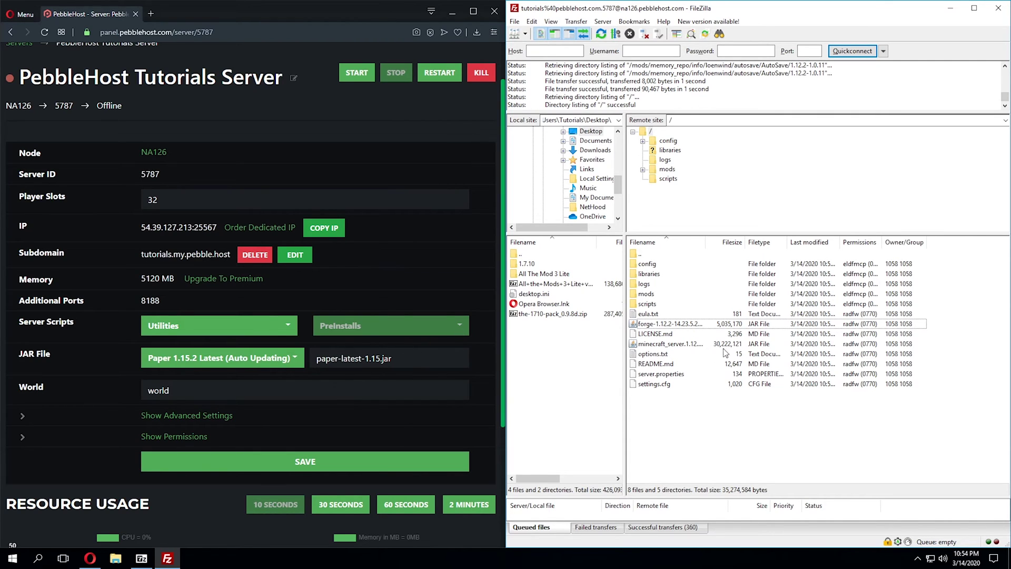
click(681, 346)
right_click(680, 346)
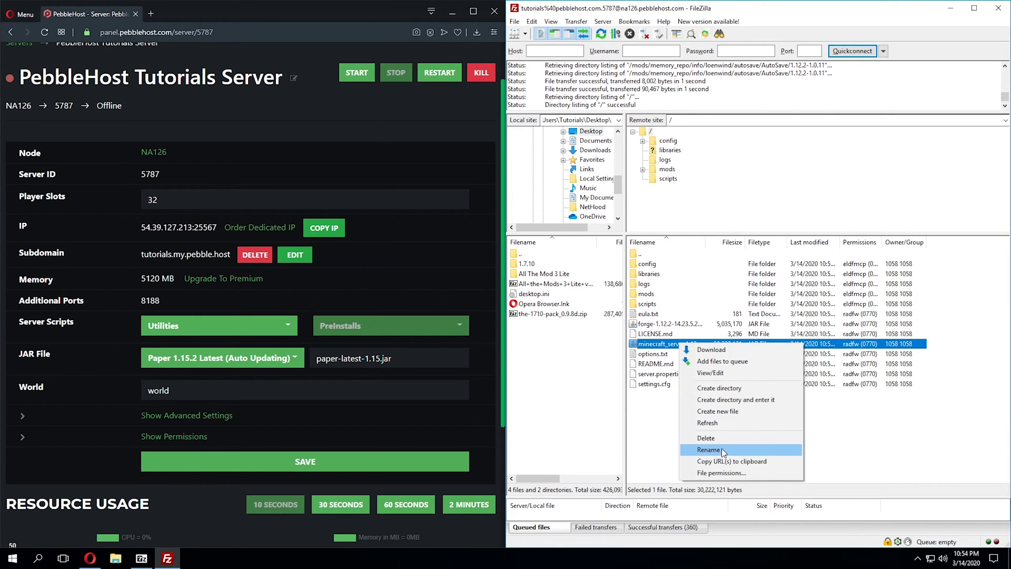
click(721, 447)
key(ctrl+c)
right_click(688, 348)
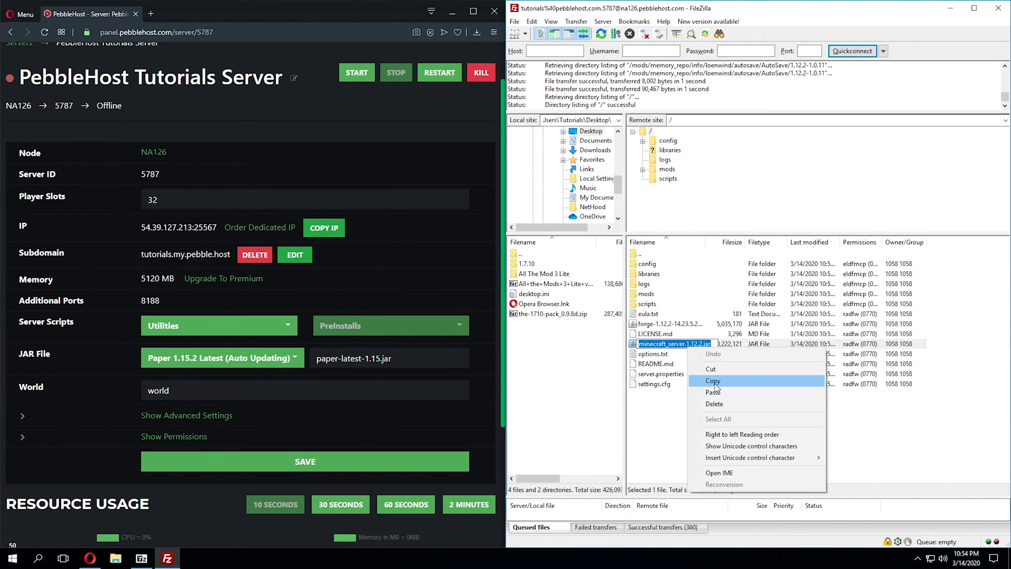
click(726, 380)
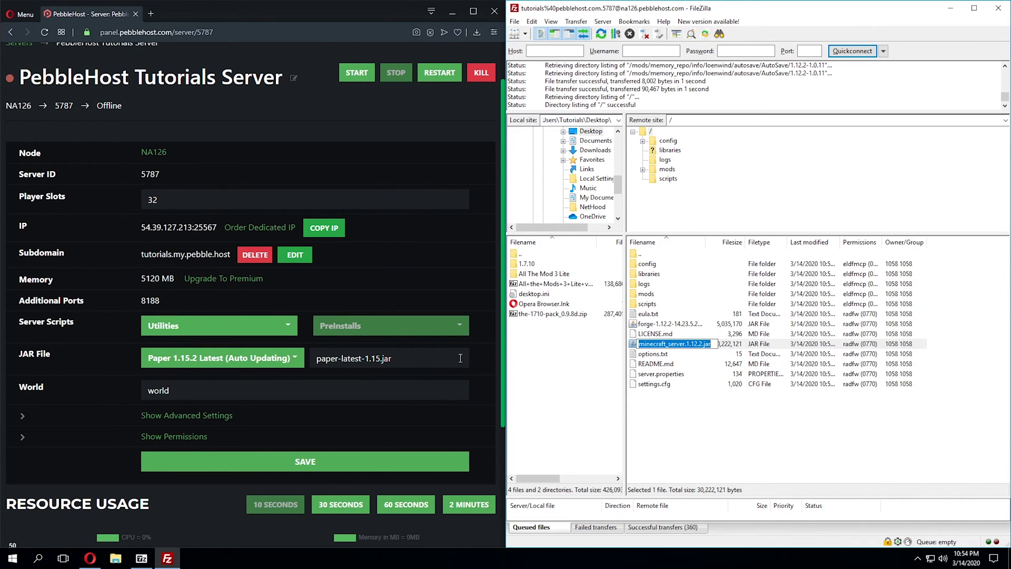
Replace paper-latest-1.15.jar in the JAR File field with minecraft_server.1.12.2.jar and save
drag(460, 358, 306, 358)
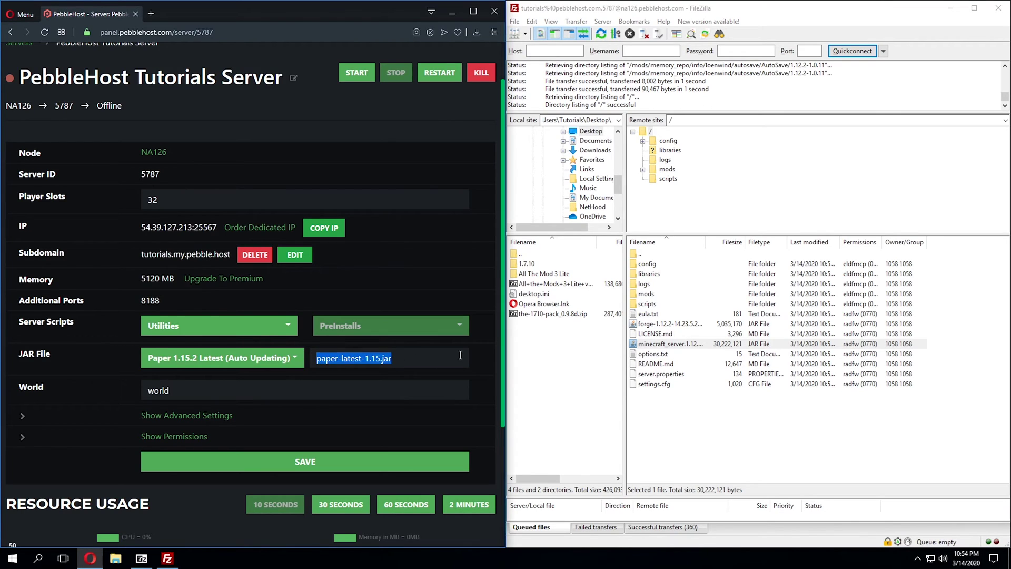
key(ctrl+v)
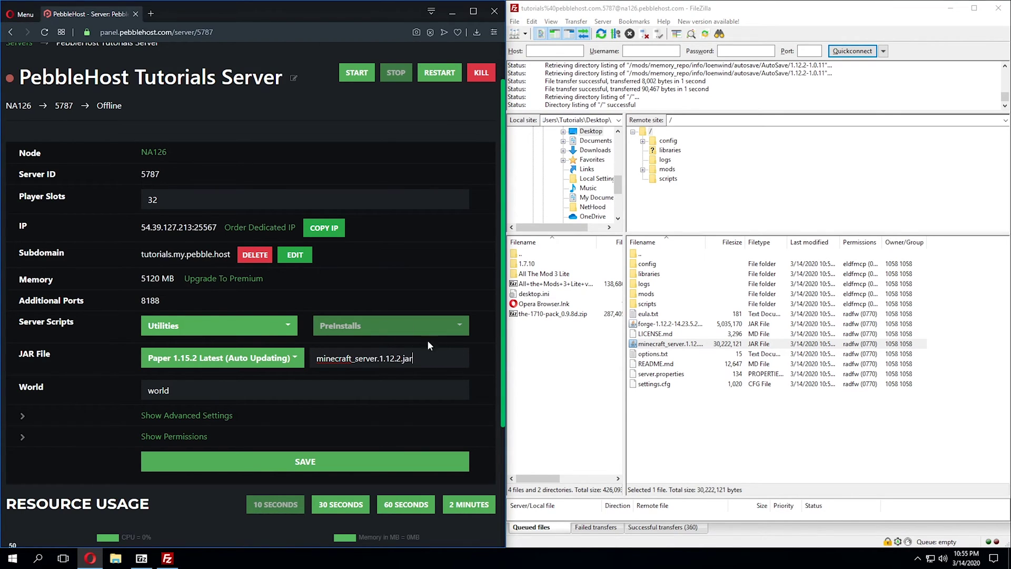
click(367, 467)
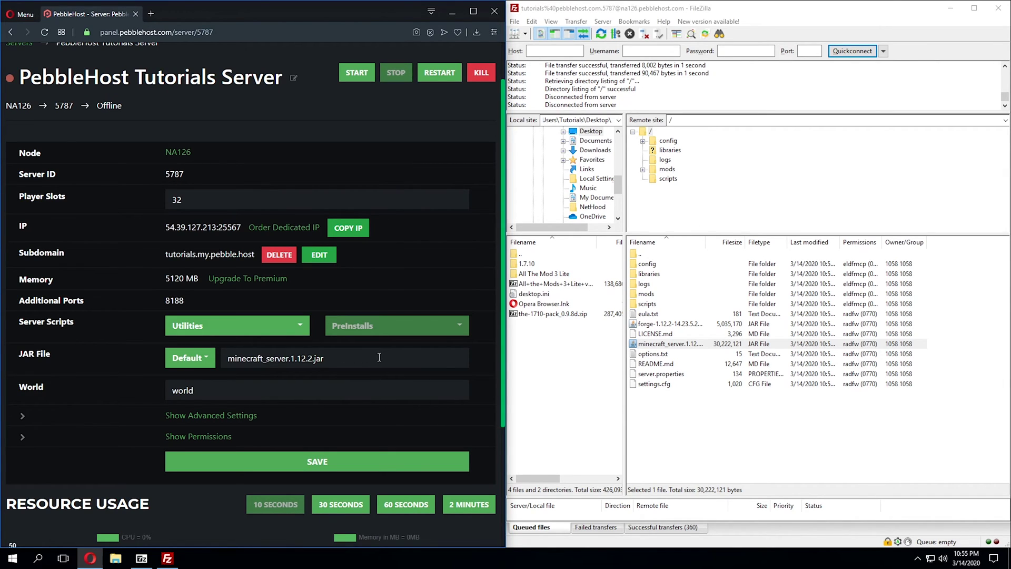
Boot the vanilla 1.12.2 server until it finishes starting, then stop it
scroll(379, 356, up, 1)
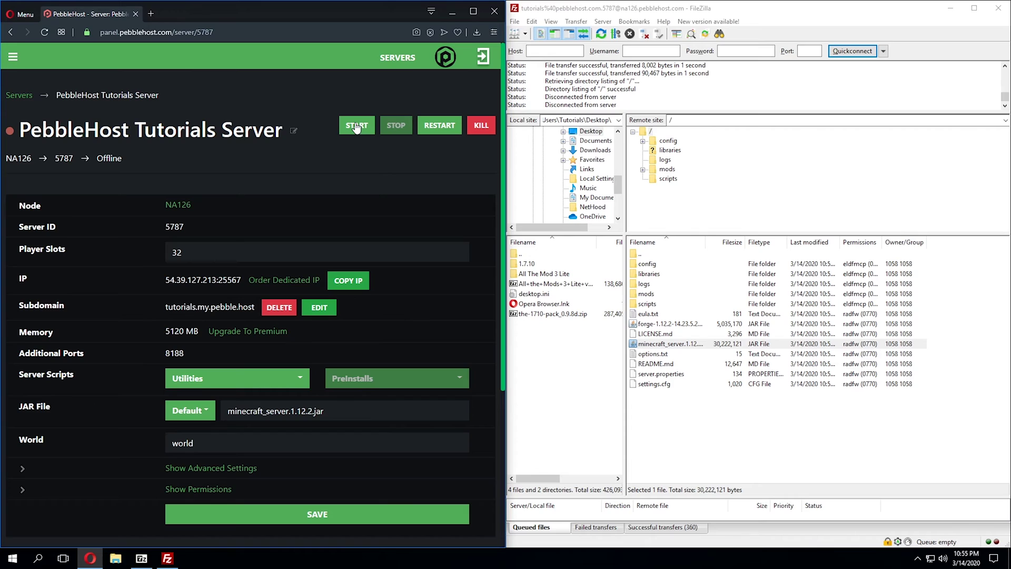
click(356, 127)
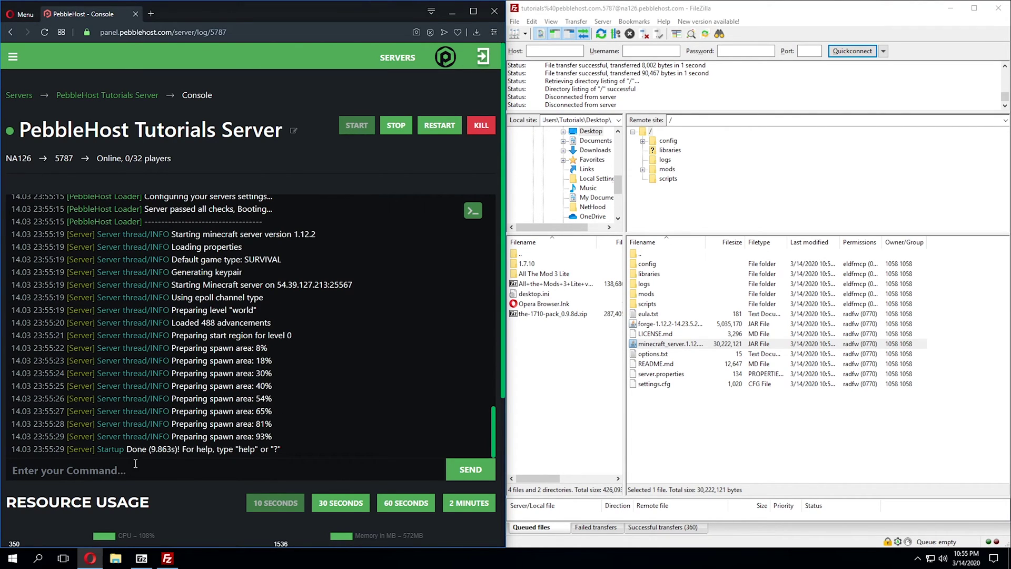
click(397, 126)
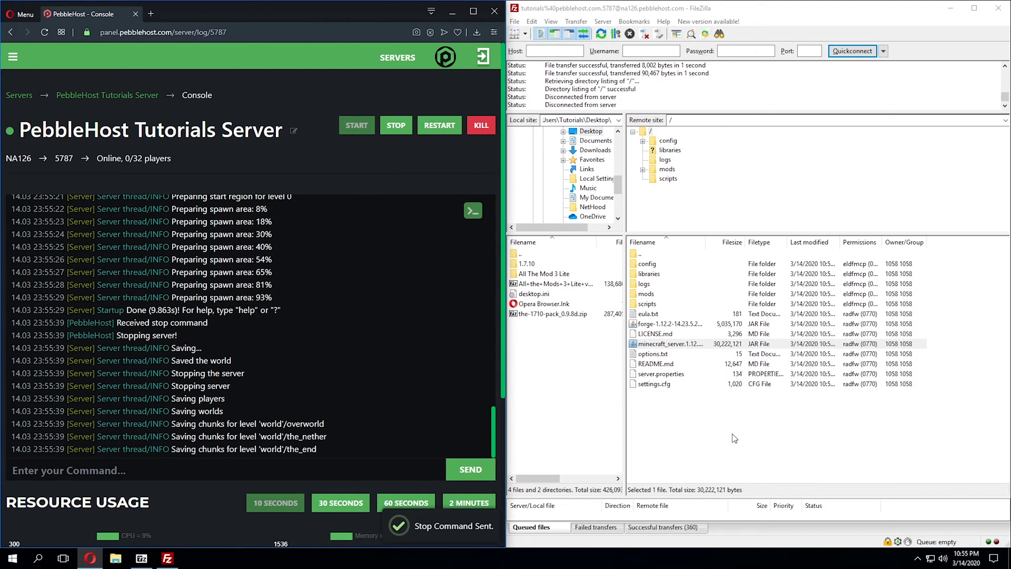
click(718, 424)
Refresh the remote listing and delete the generated world folder from the server root
right_click(716, 422)
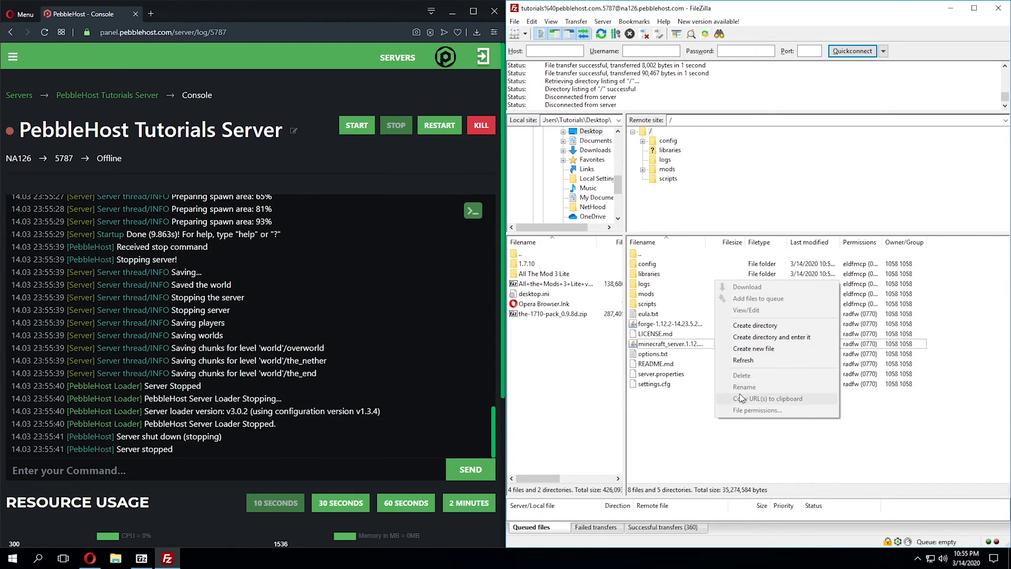
click(758, 365)
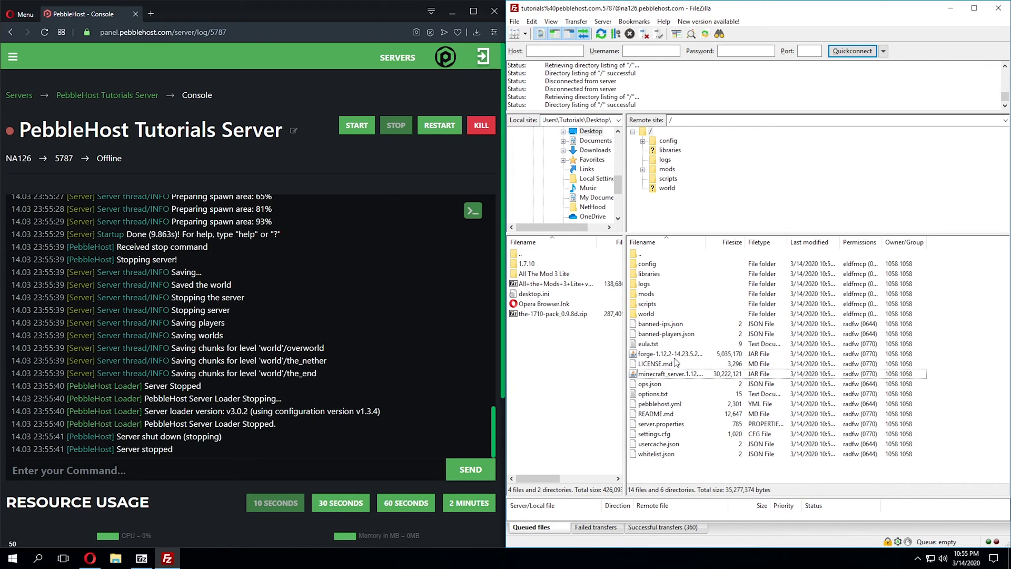
click(652, 315)
key(Delete)
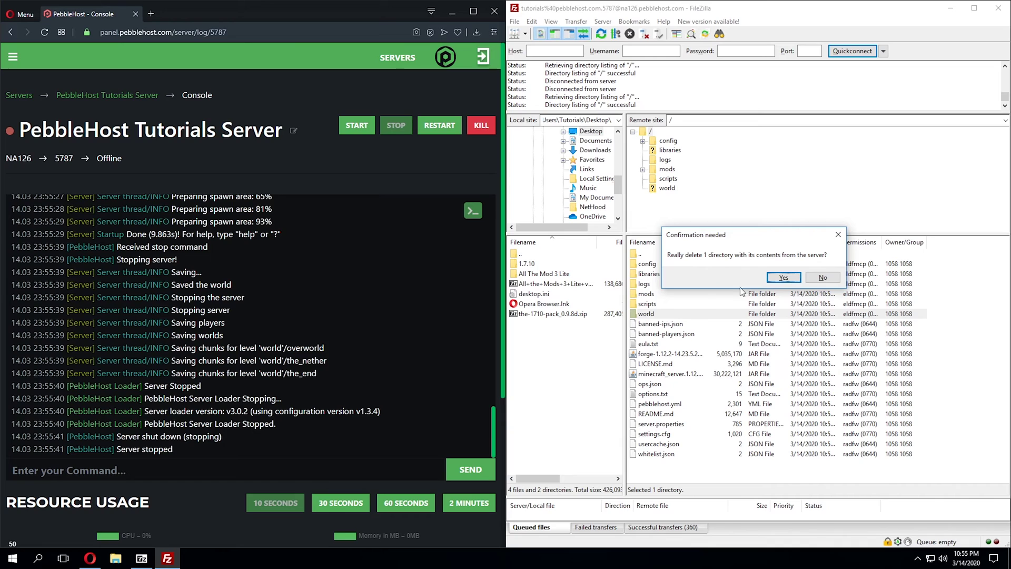
click(785, 278)
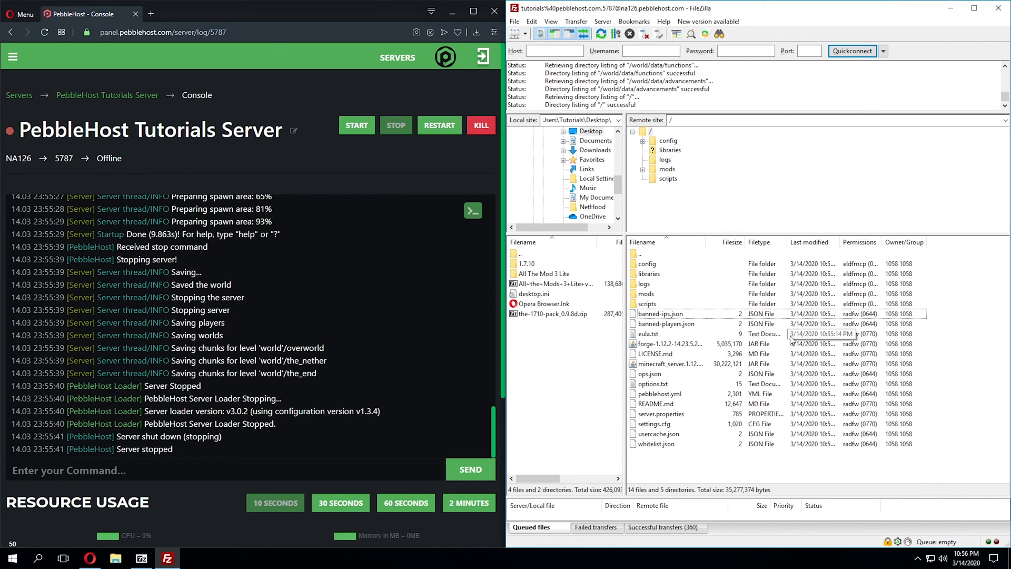
click(760, 346)
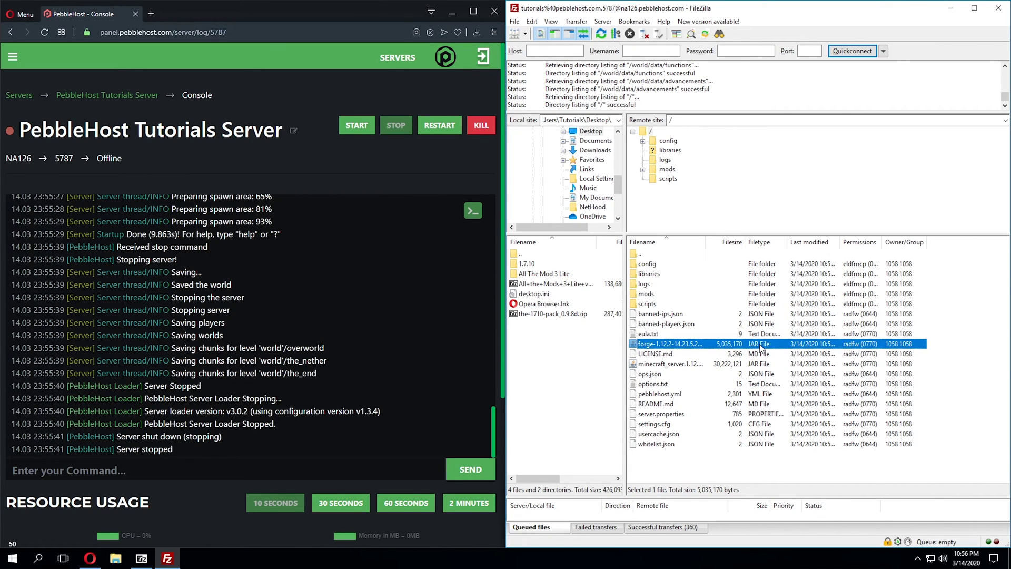
Copy the forge-1.12.2-14.23.5.2838-universal.jar file name from FileZilla's rename box
click(111, 96)
scroll(347, 384, down, 1)
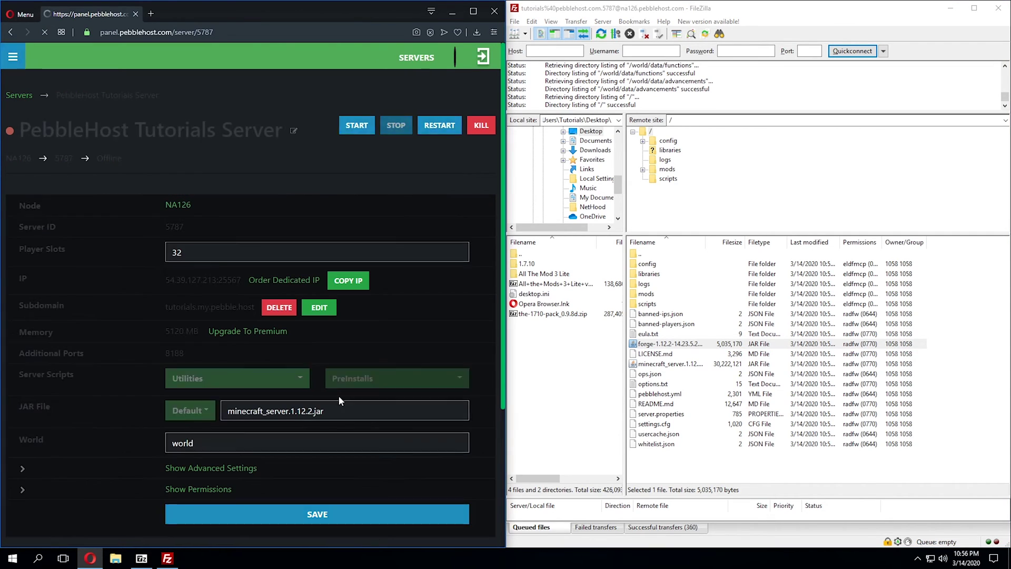
click(693, 345)
click(692, 345)
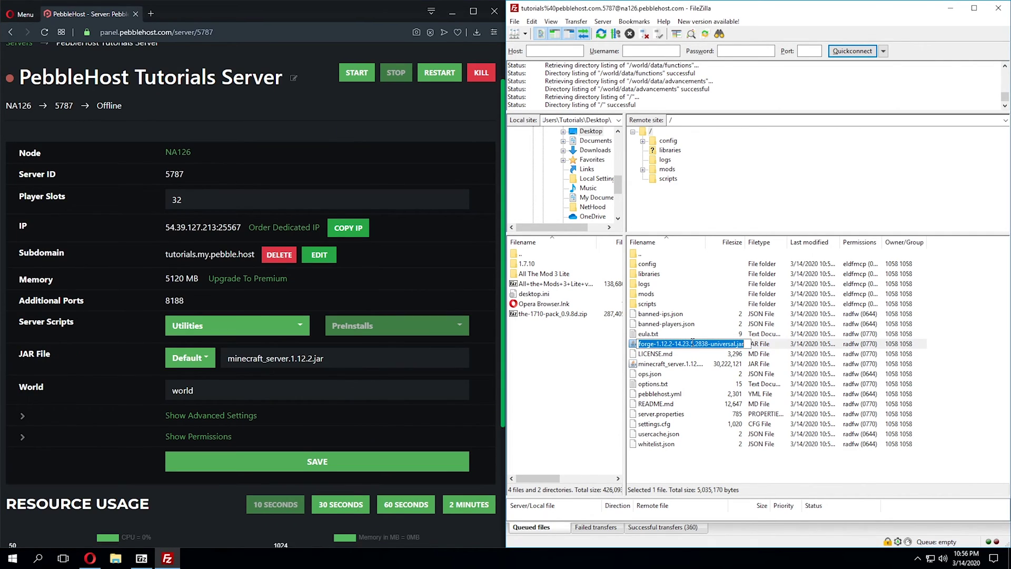
click(747, 343)
drag(749, 343, 638, 343)
right_click(680, 346)
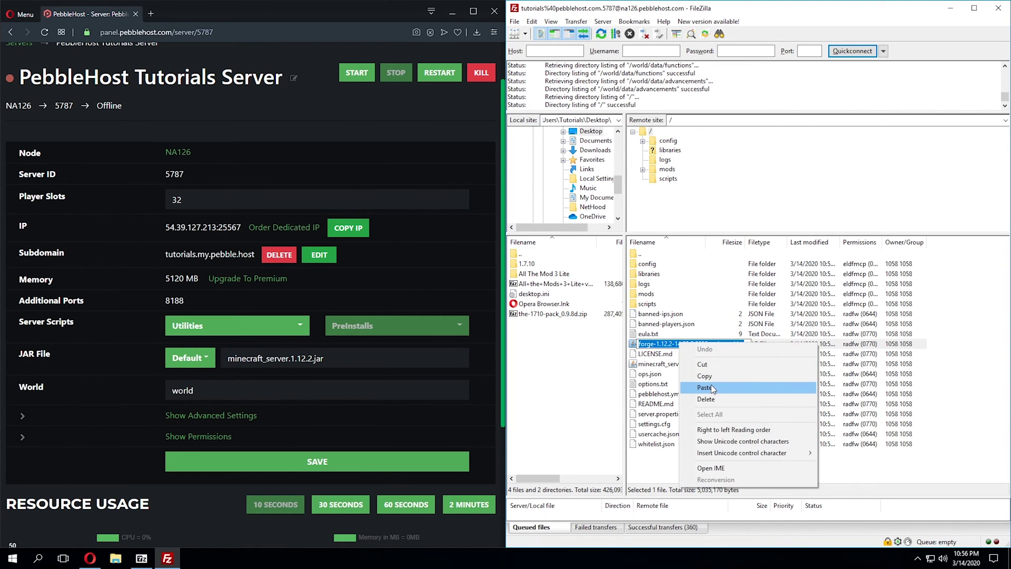
click(715, 375)
Replace minecraft_server.1.12.2.jar in the JAR File field with the Forge universal jar name and save
drag(403, 365, 221, 359)
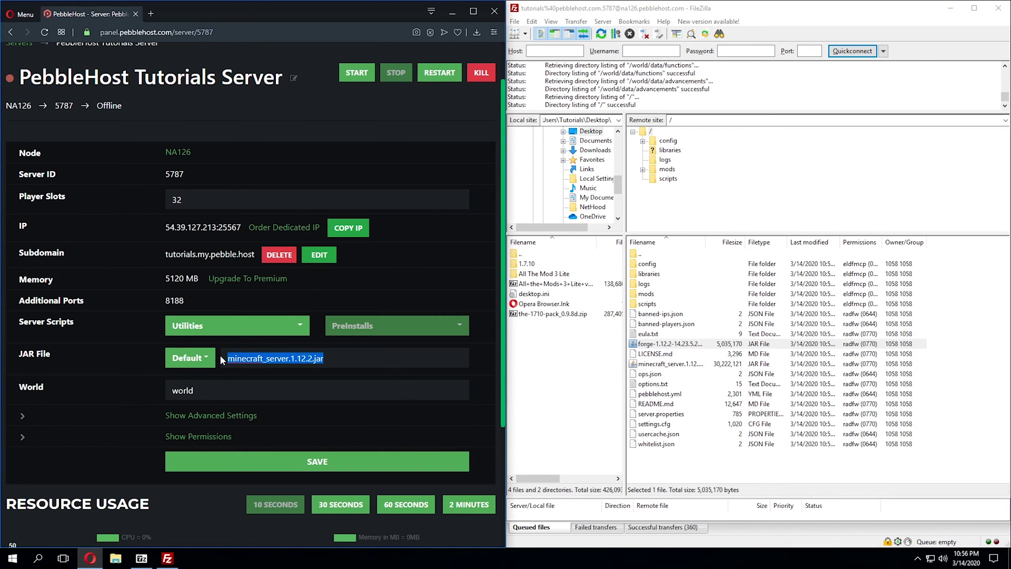
key(BackSpace)
right_click(369, 354)
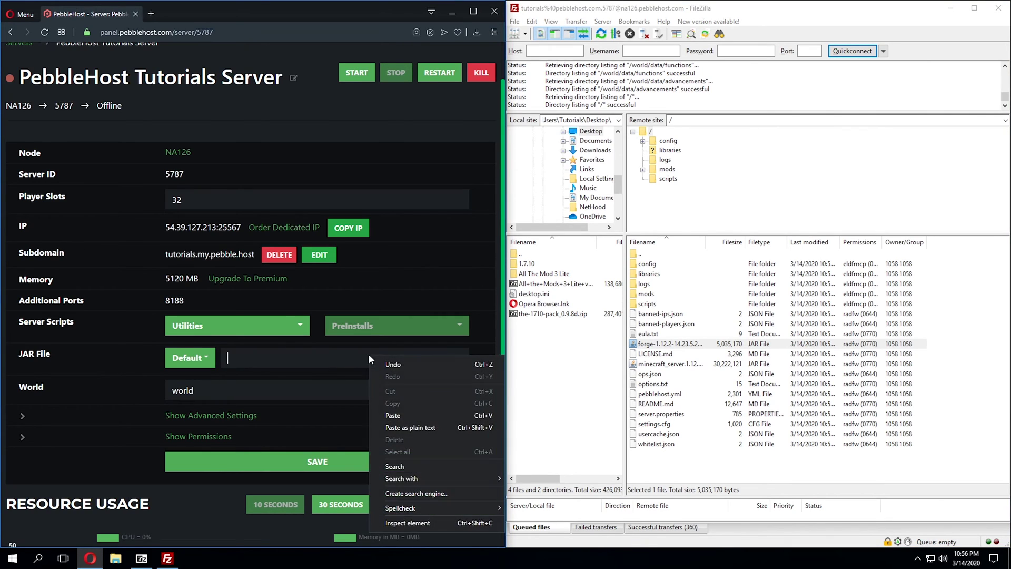
click(474, 414)
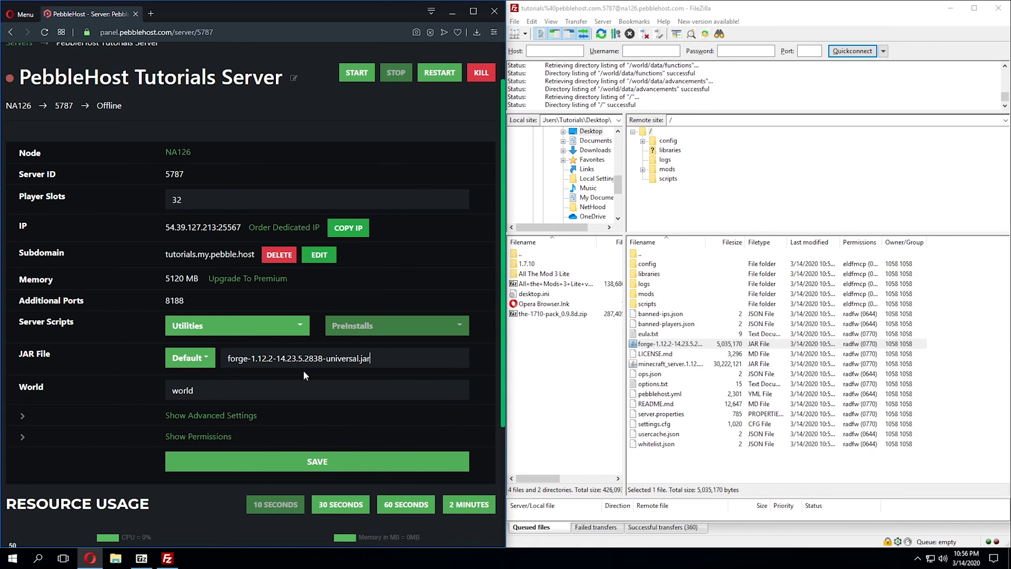
click(352, 461)
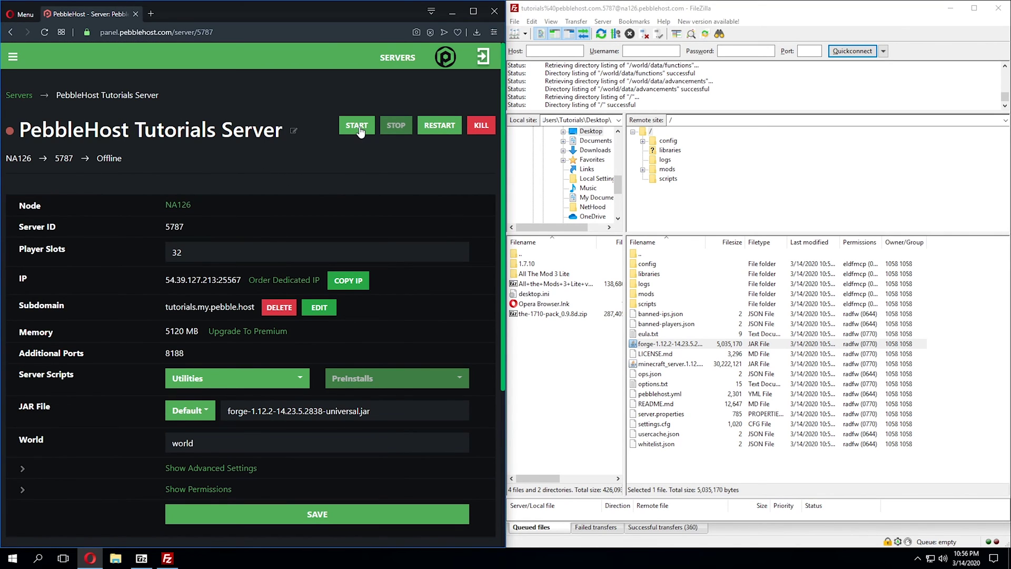
click(12, 56)
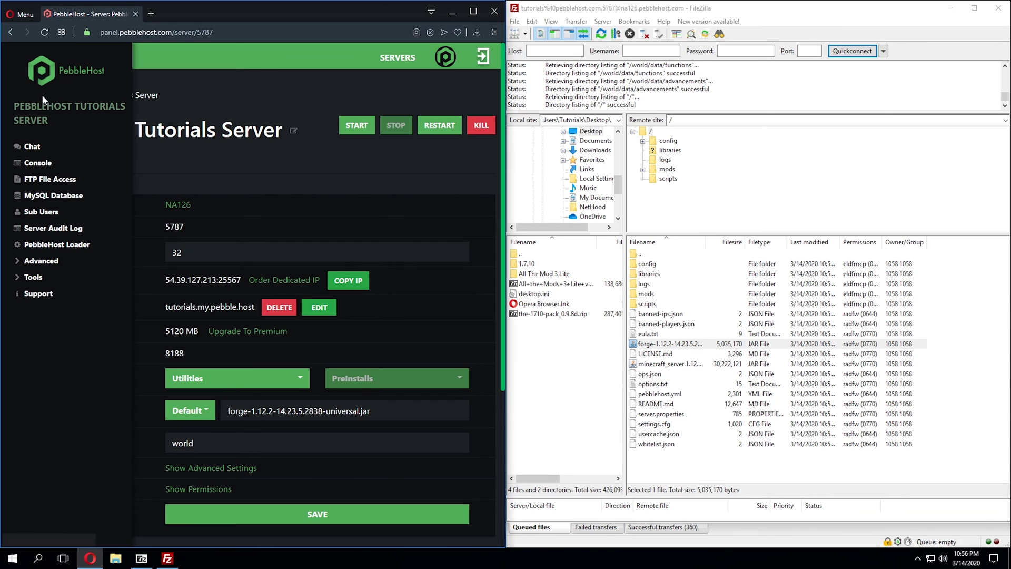
Start the server from the Console on the Forge jar and watch Forge load its mods
click(44, 165)
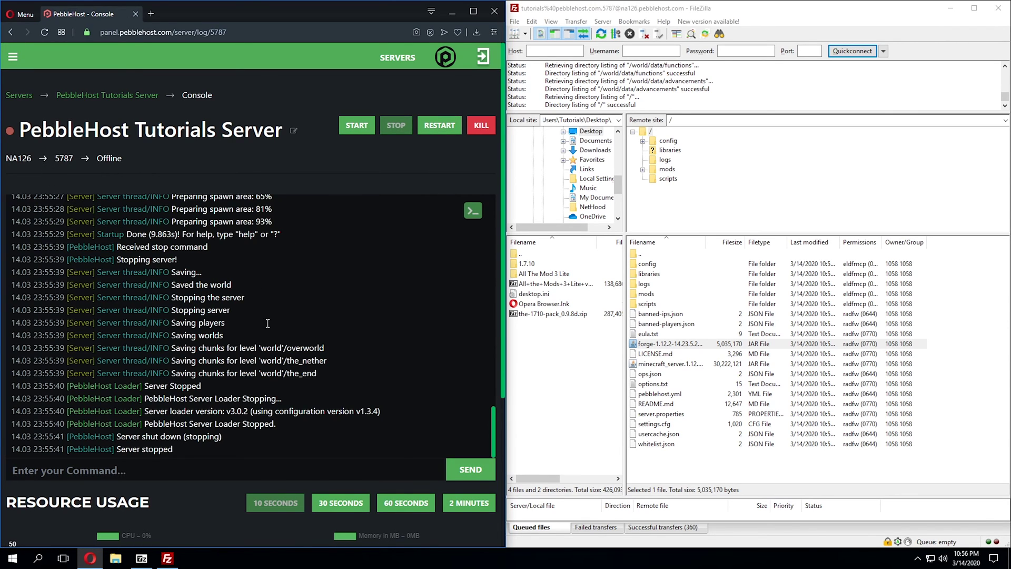
scroll(269, 455, down, 1)
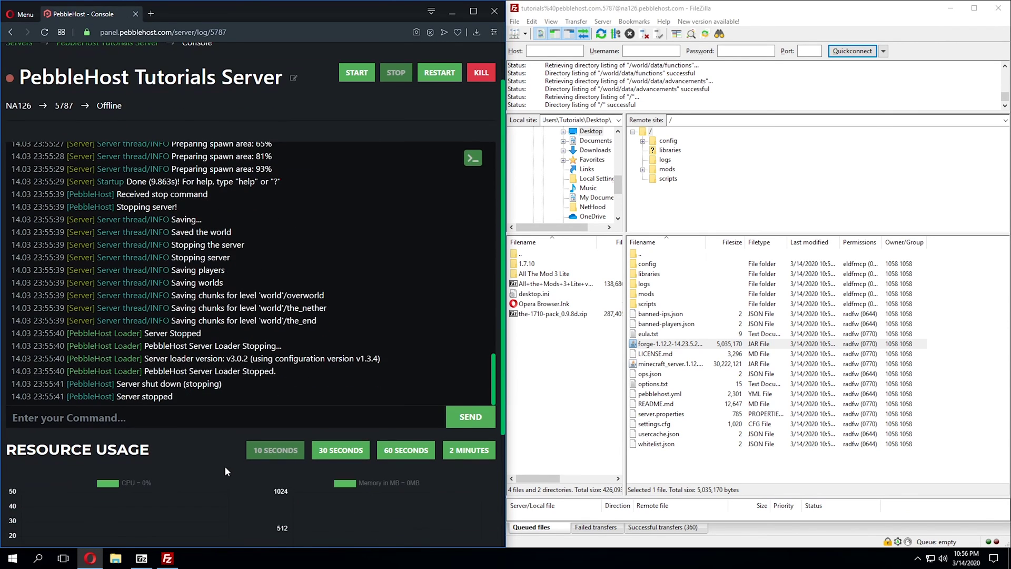
click(346, 77)
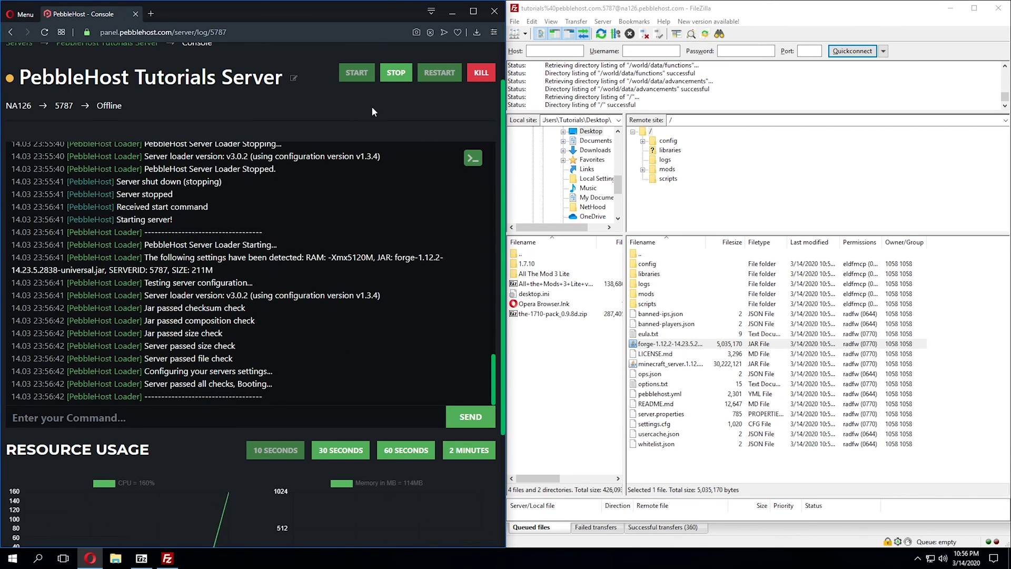
scroll(347, 142, up, 1)
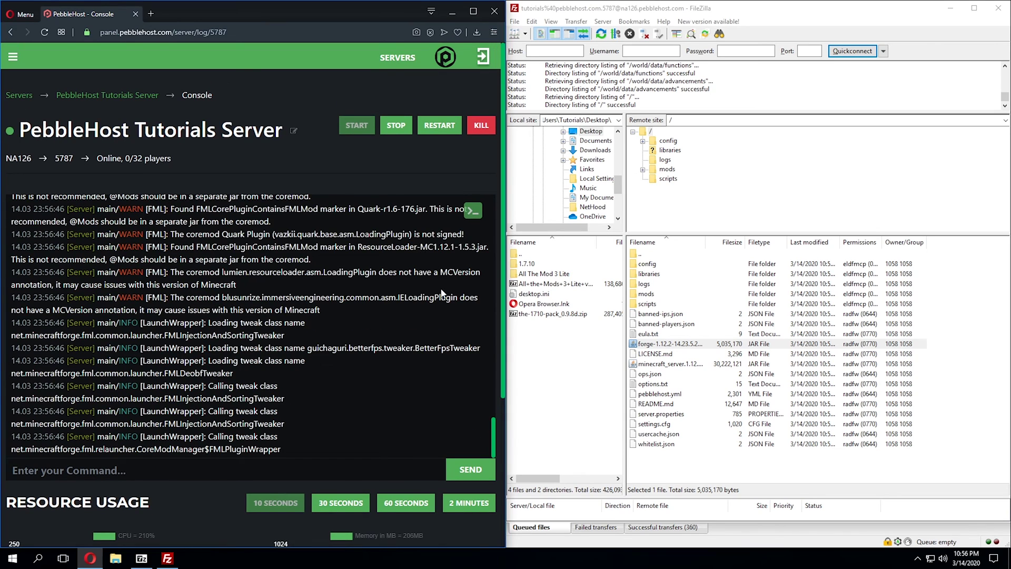